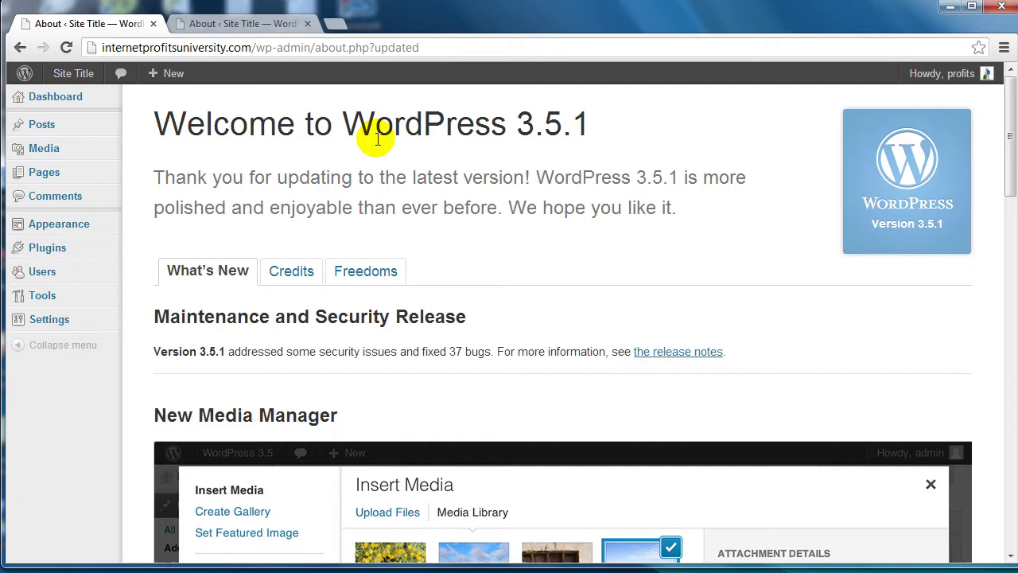
# Create a new custom menu named Navigation in the site's appearance settings.
pyautogui.moveTo(38, 221)
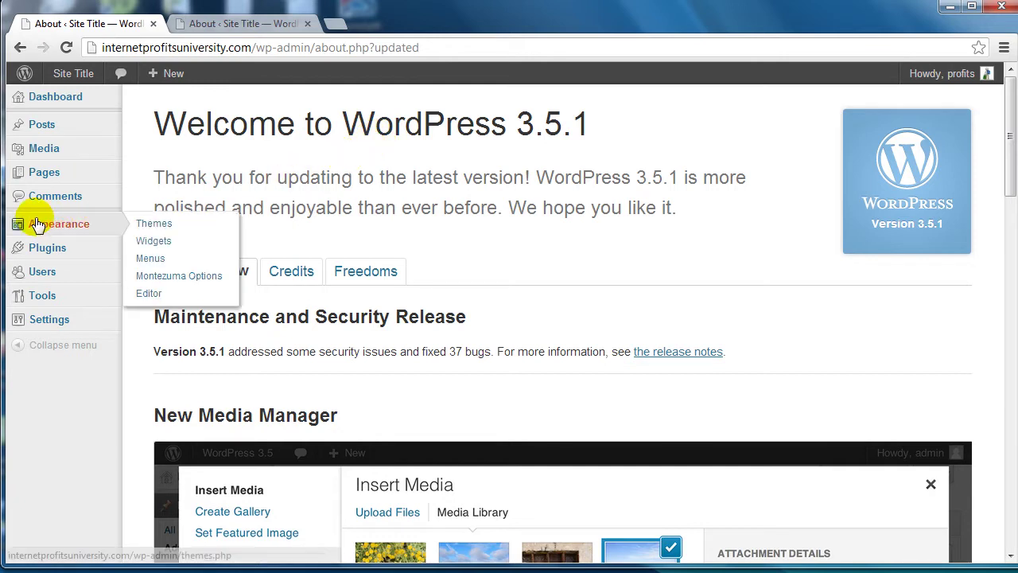
pyautogui.click(161, 261)
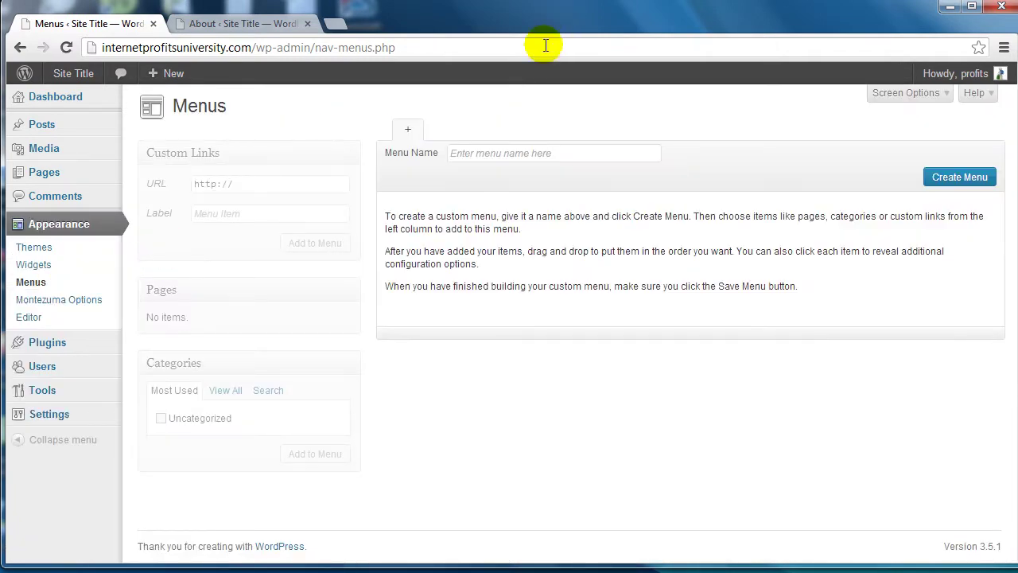
pyautogui.click(547, 158)
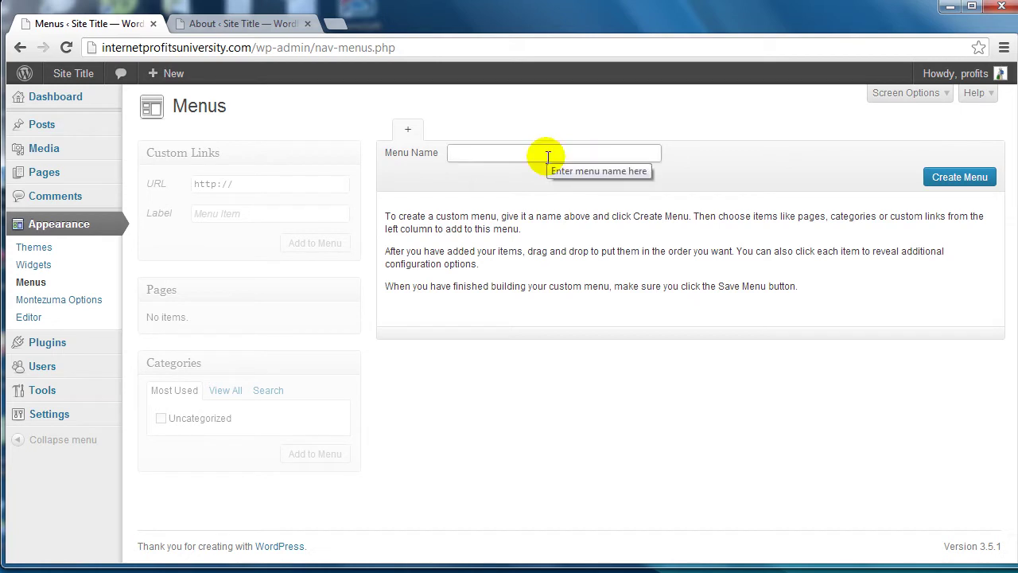
pyautogui.write('N')
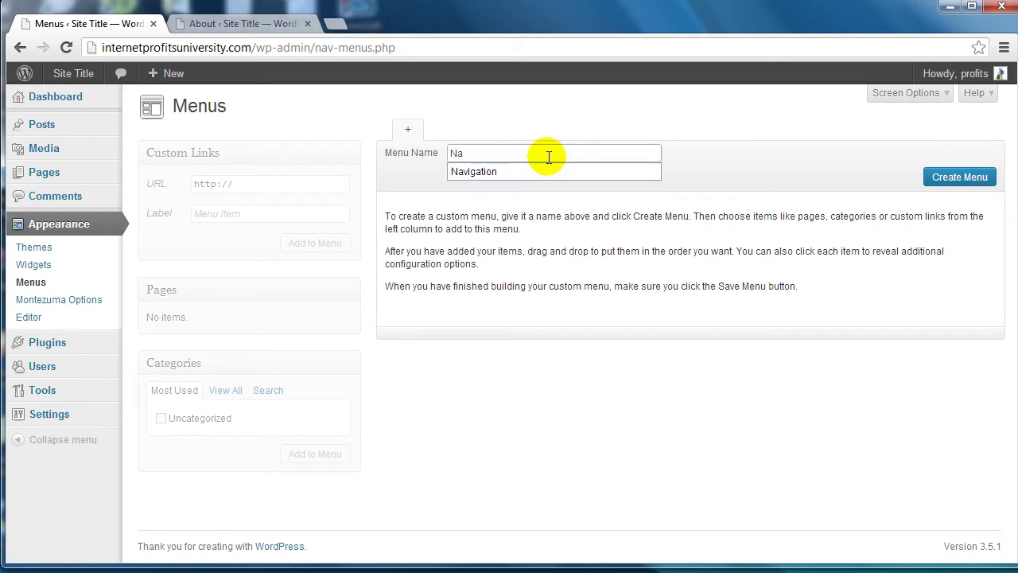
pyautogui.write('a')
pyautogui.click(582, 169)
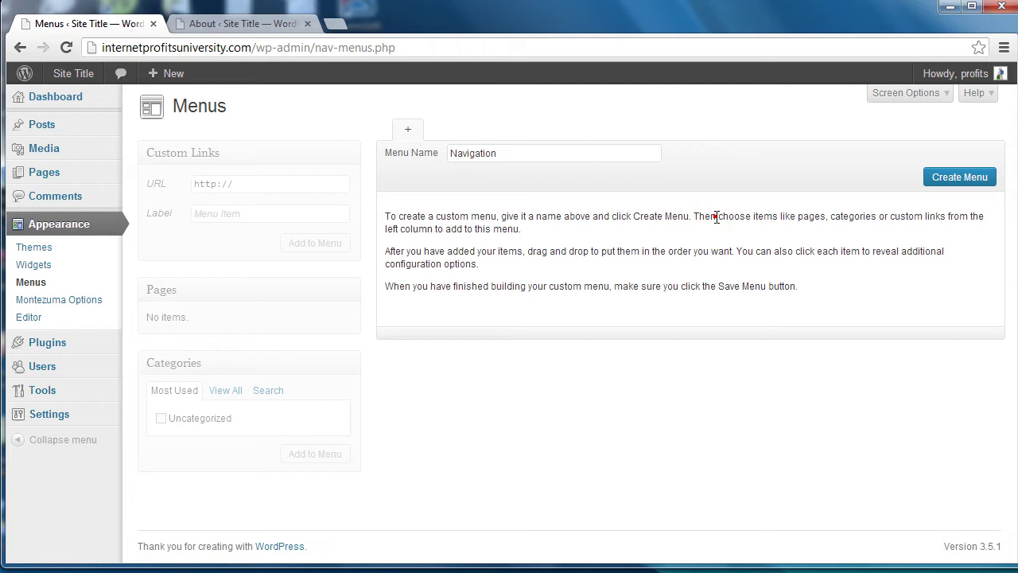
pyautogui.click(974, 178)
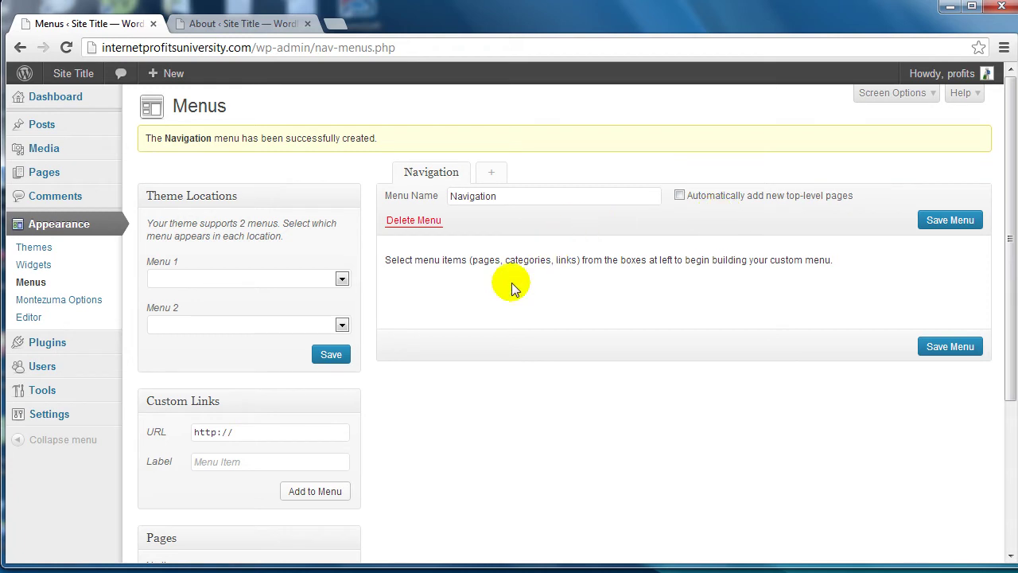
# Open blank new-page forms in separate browser tabs while keeping the Menus page open.
pyautogui.scroll(-1, 516, 267)
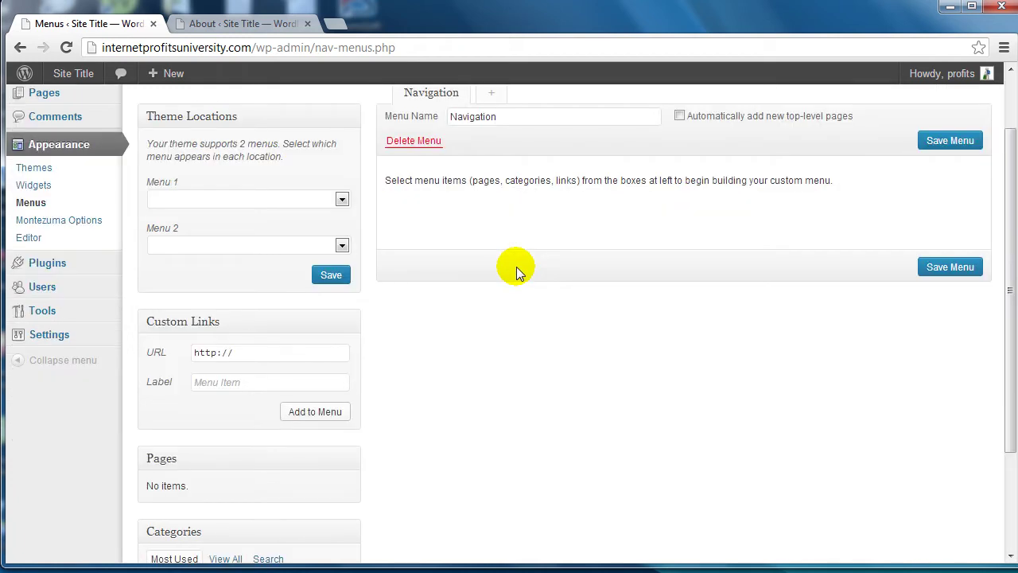
pyautogui.scroll(1, 516, 267)
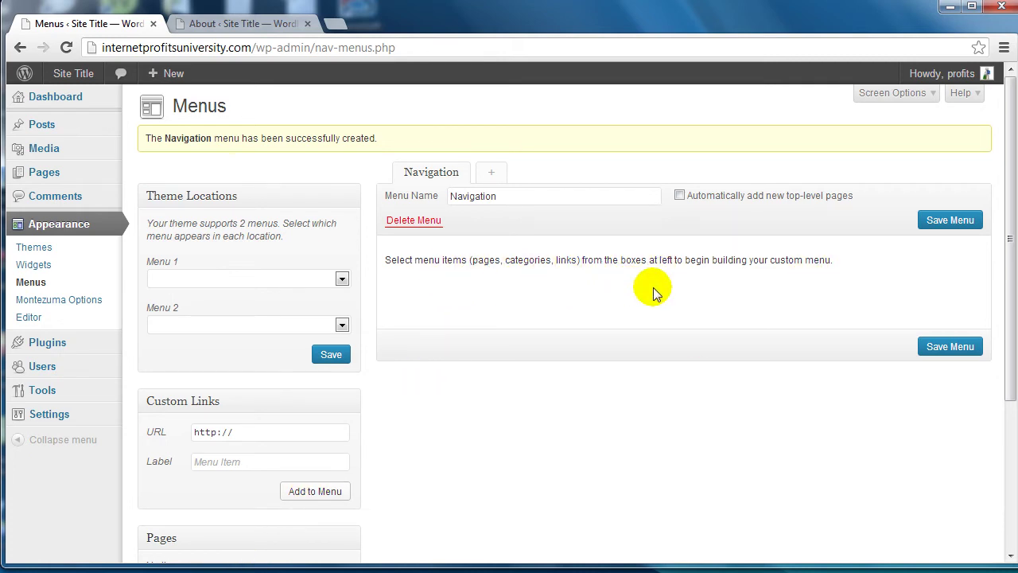
pyautogui.scroll(-1, 478, 366)
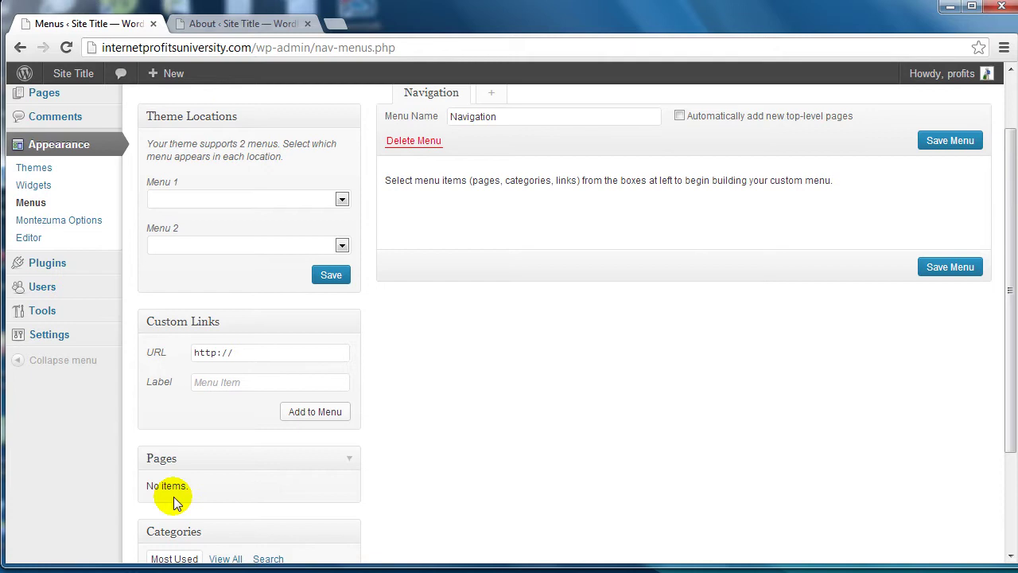
pyautogui.scroll(1, 600, 440)
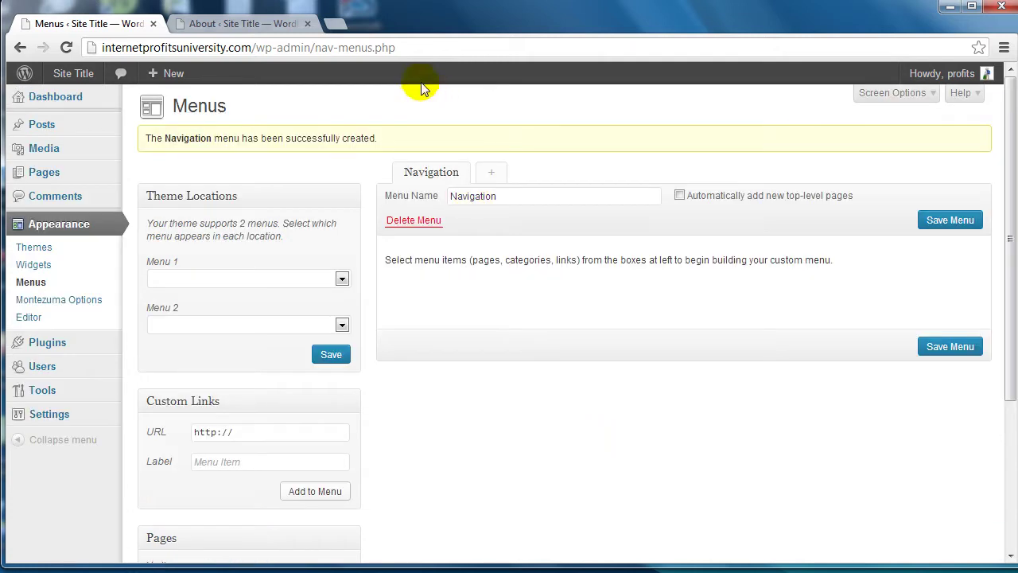
pyautogui.moveTo(61, 171)
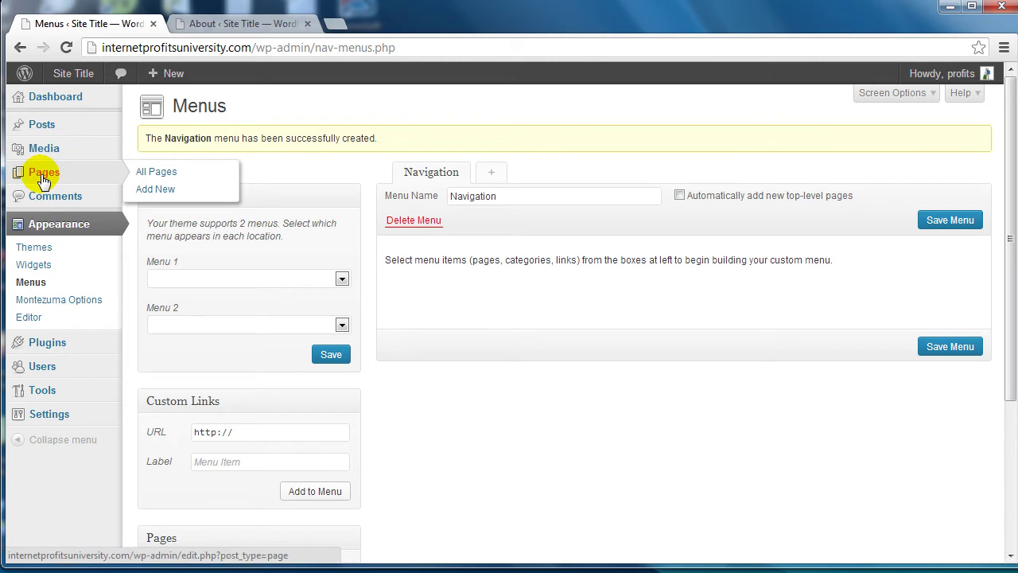
pyautogui.rightClick(164, 195)
pyautogui.click(191, 201)
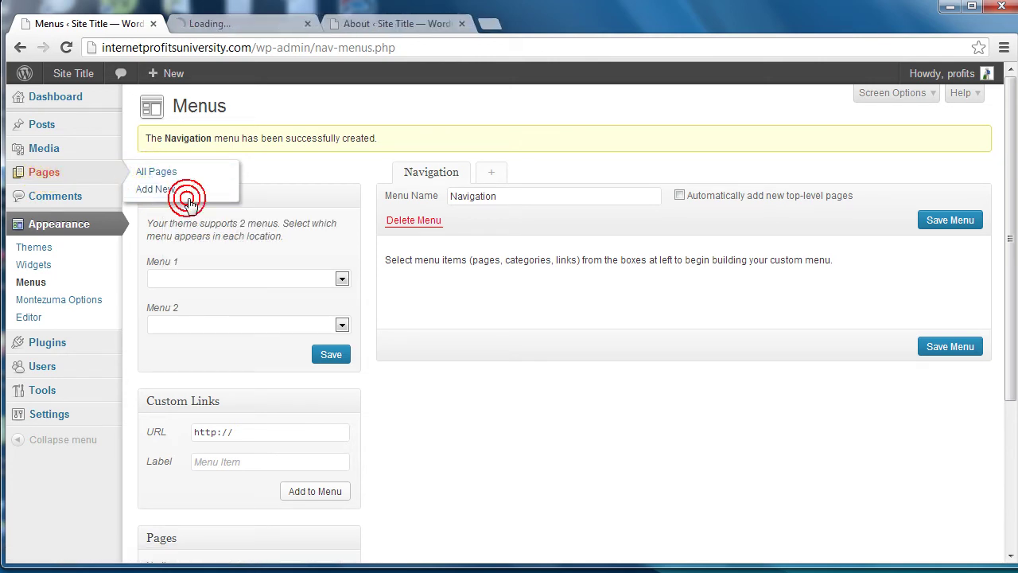
pyautogui.click(262, 28)
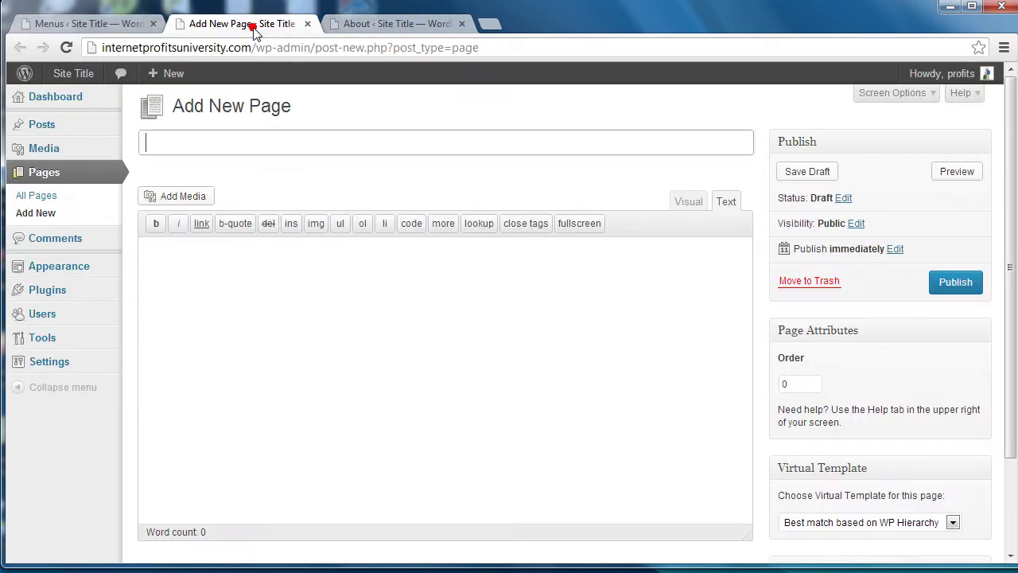
pyautogui.middleClick(44, 215)
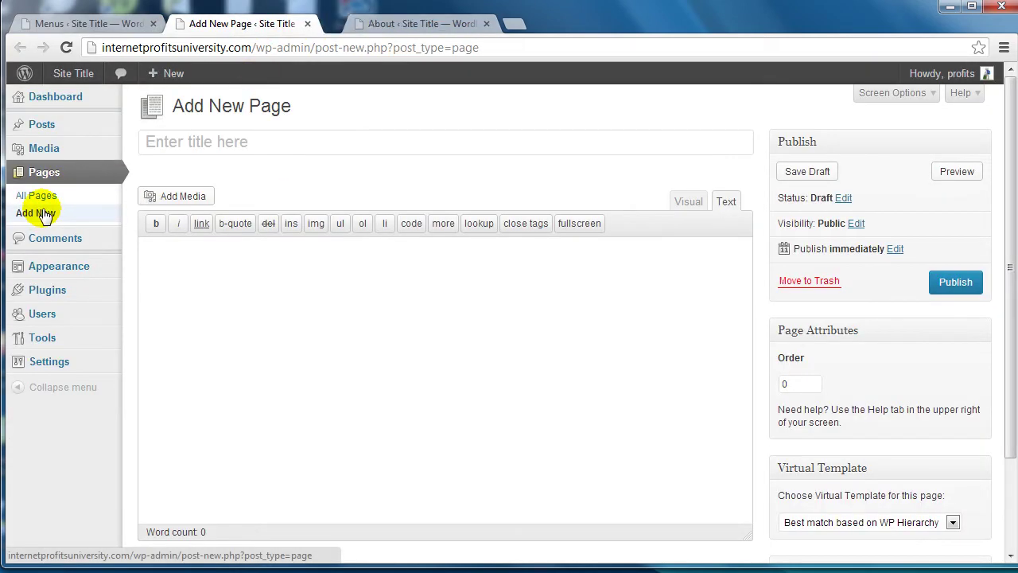
pyautogui.middleClick(44, 215)
pyautogui.middleClick(44, 214)
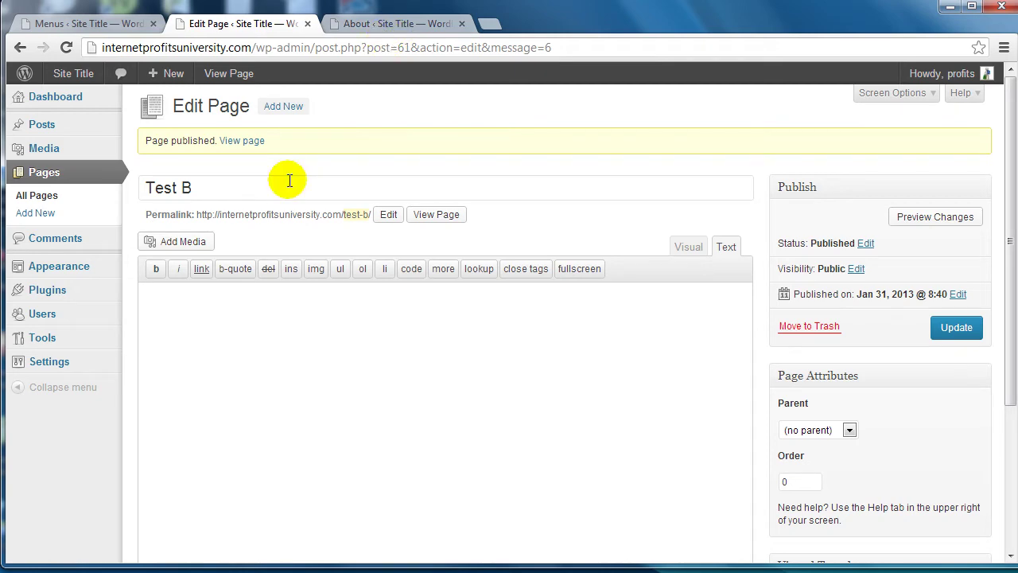
# Return to the Menus page, close the page editing tab, and reload the Navigation menu with the newly published pages.
pyautogui.click(88, 24)
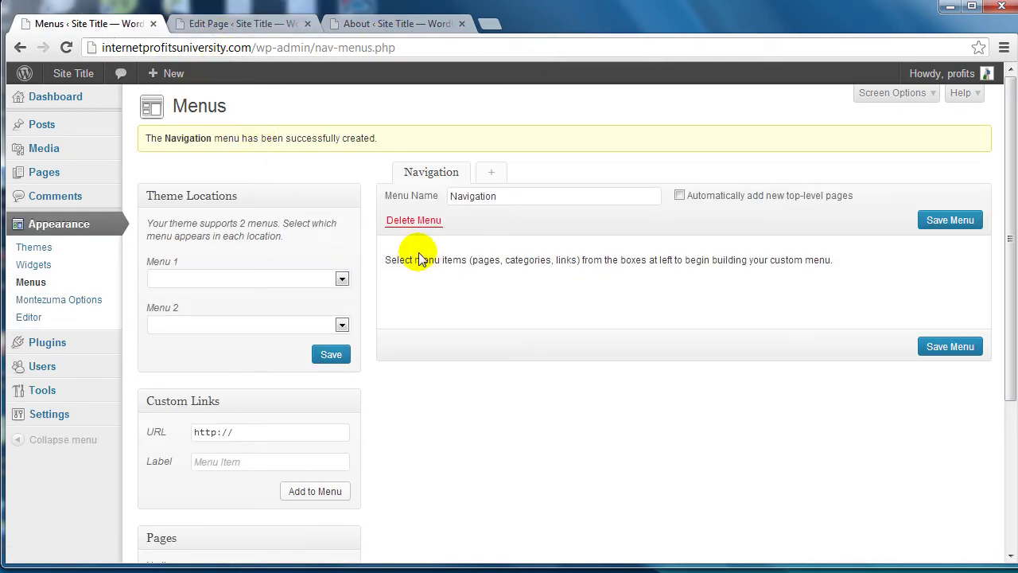
pyautogui.middleClick(191, 22)
pyautogui.click(66, 47)
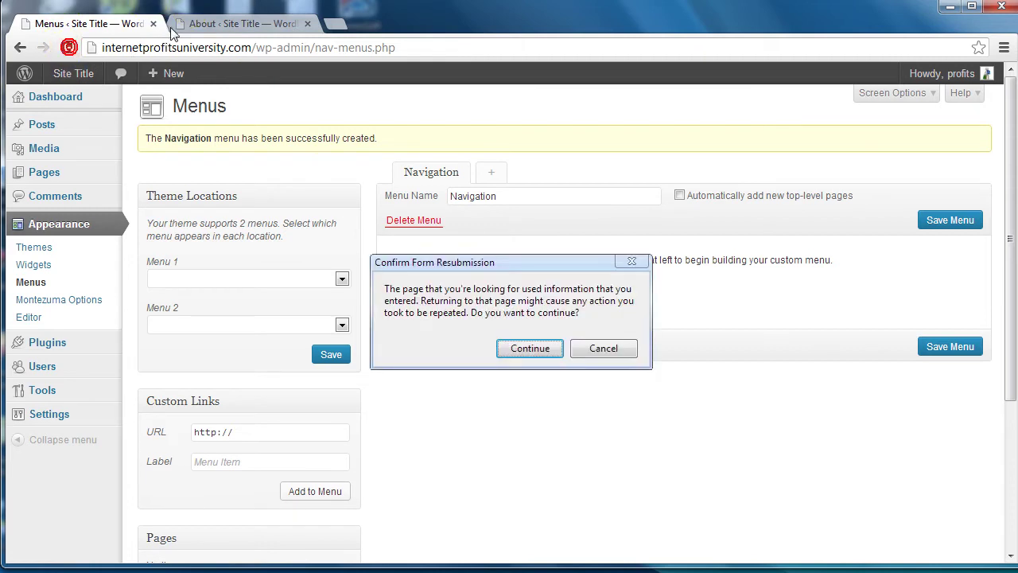
pyautogui.click(525, 349)
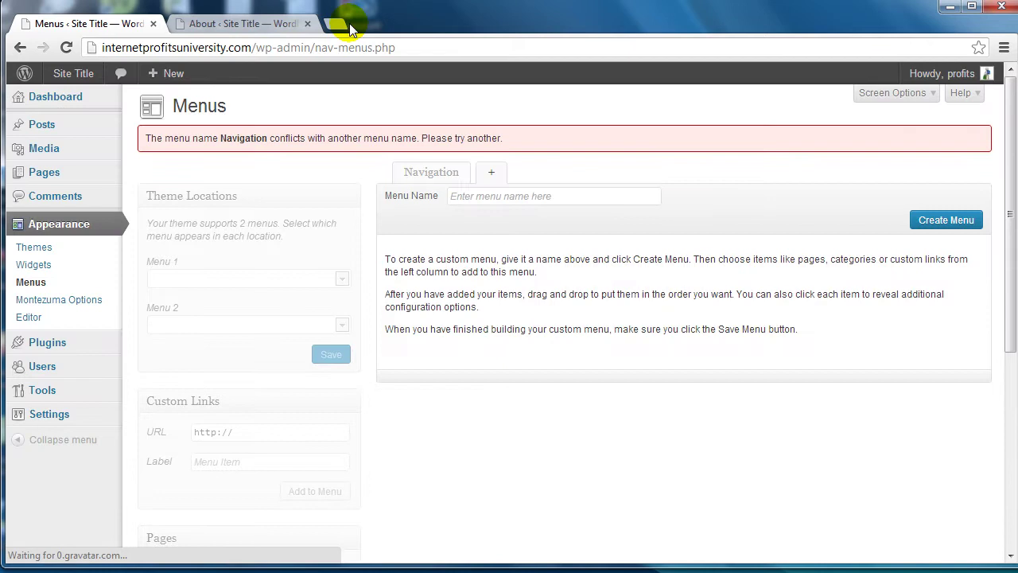
pyautogui.click(384, 171)
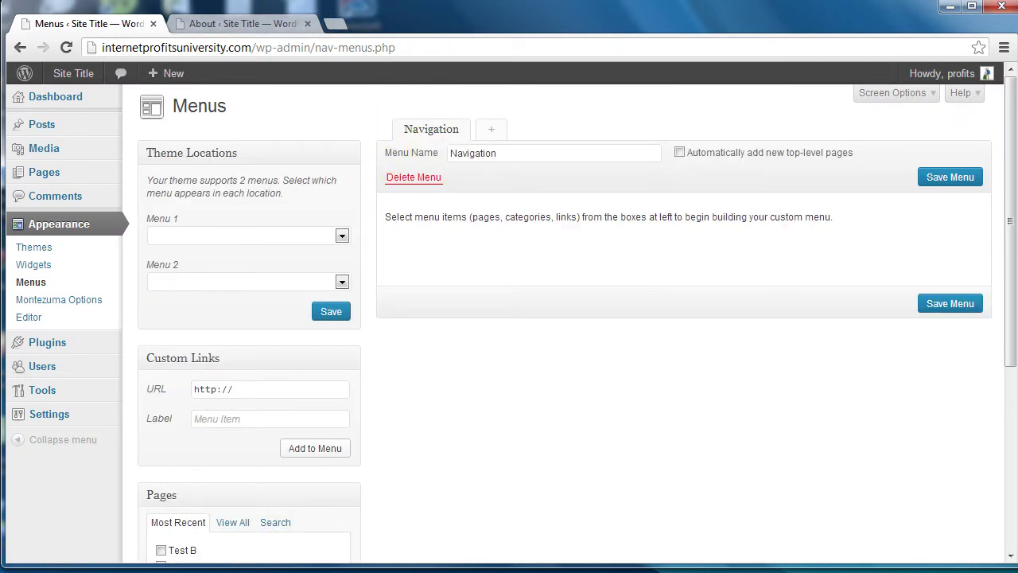
# Add all the recent pages (Test B, Test A, Online Tests, Contact Us, About Us) to the Navigation menu.
pyautogui.scroll(-3, 426, 297)
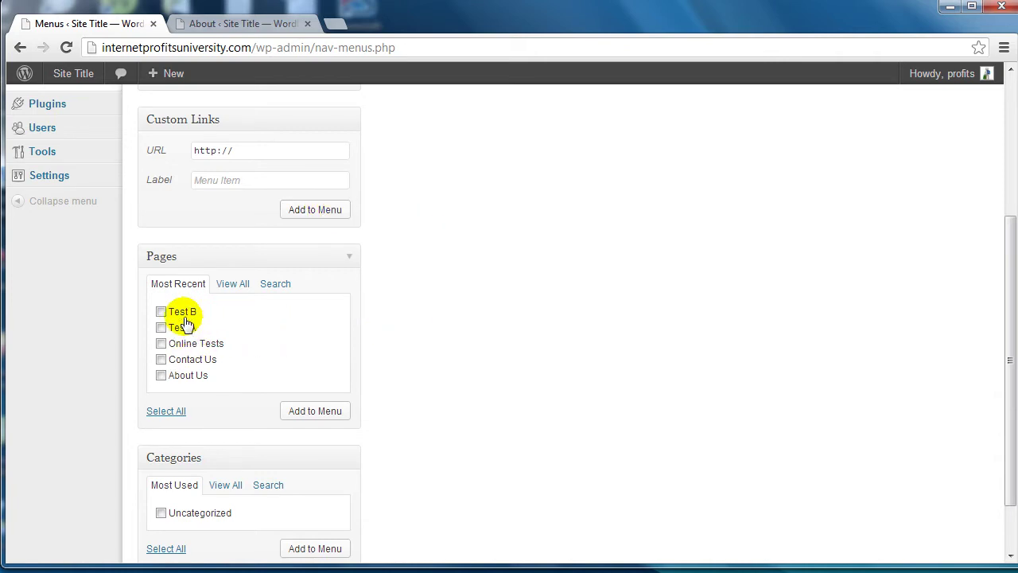
pyautogui.scroll(3, 455, 256)
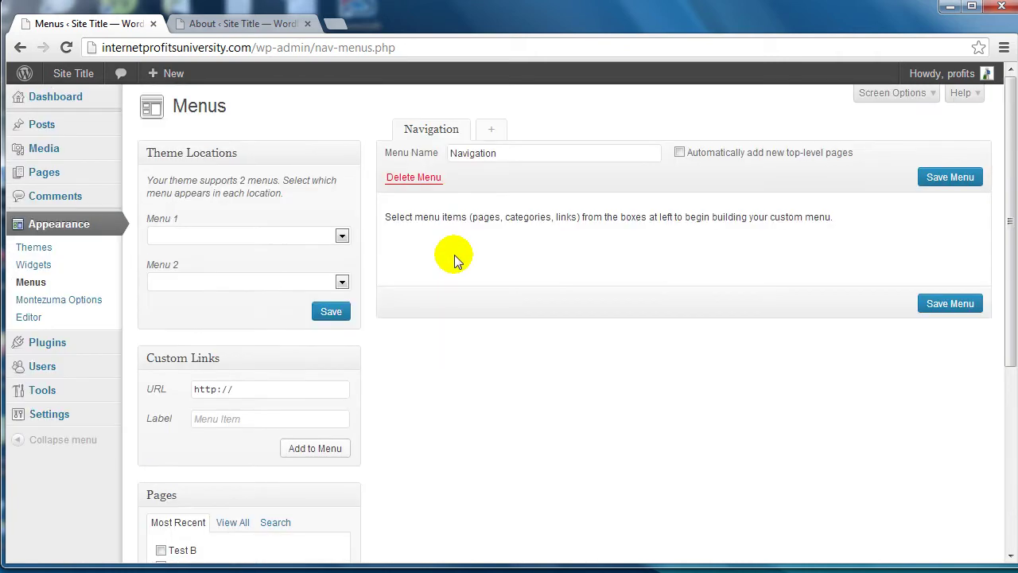
pyautogui.scroll(-4, 454, 254)
pyautogui.scroll(4, 454, 254)
pyautogui.scroll(-1, 454, 254)
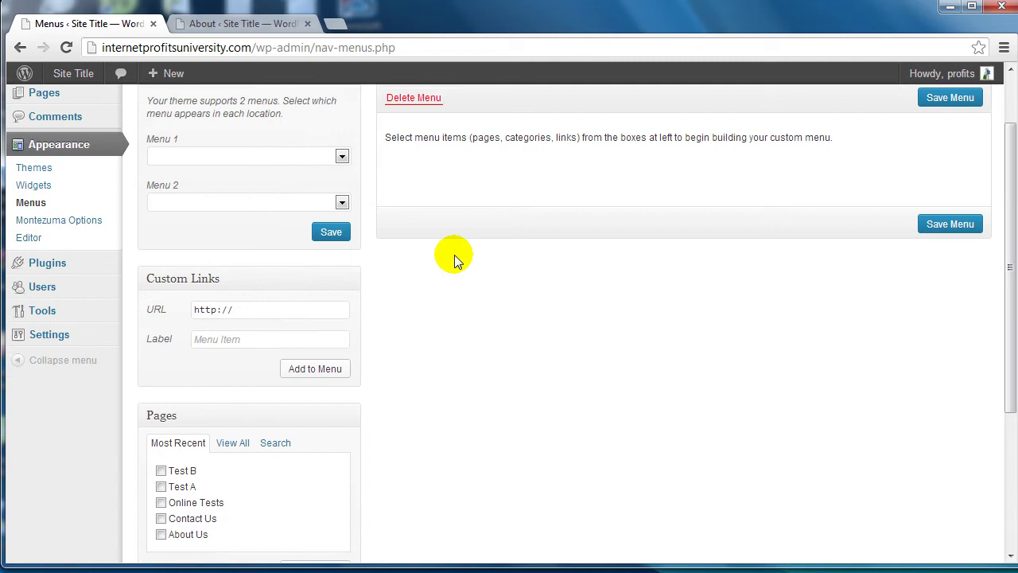
pyautogui.scroll(-2, 454, 255)
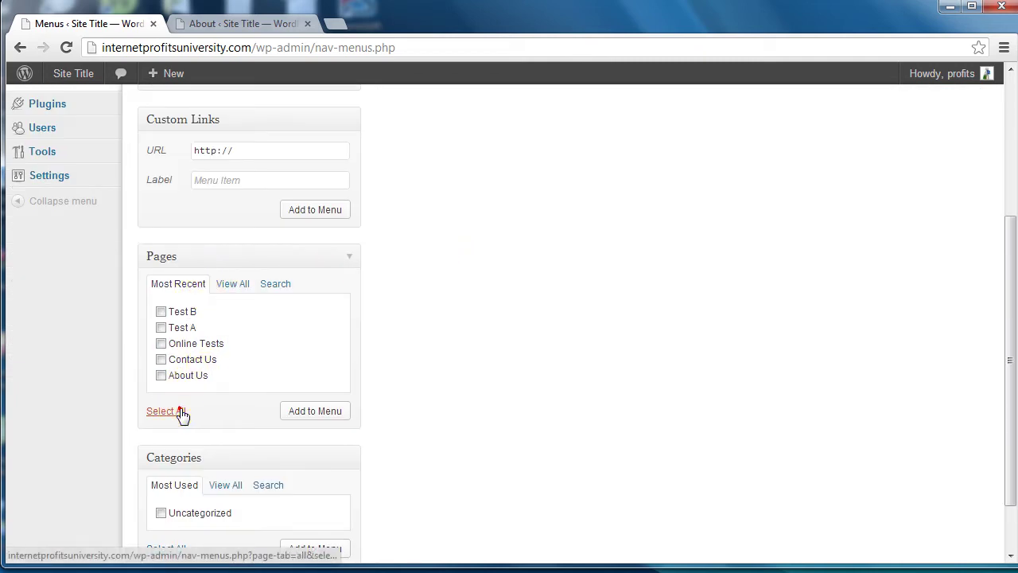
pyautogui.click(334, 410)
pyautogui.scroll(3, 665, 344)
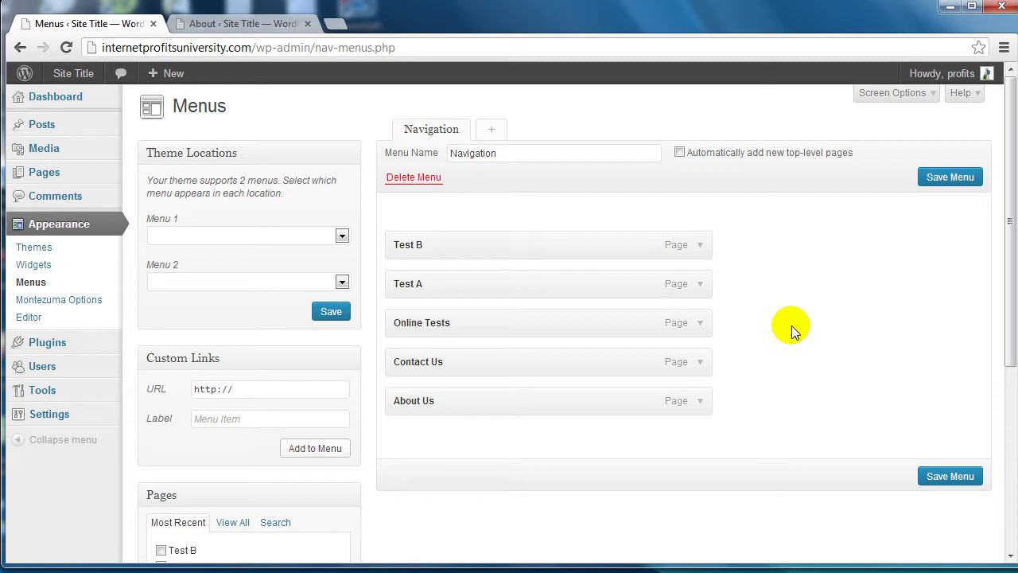
# Open the live site in a new tab to examine its navigation bar, and return to the Menus page.
pyautogui.scroll(-1, 792, 325)
pyautogui.scroll(1, 785, 325)
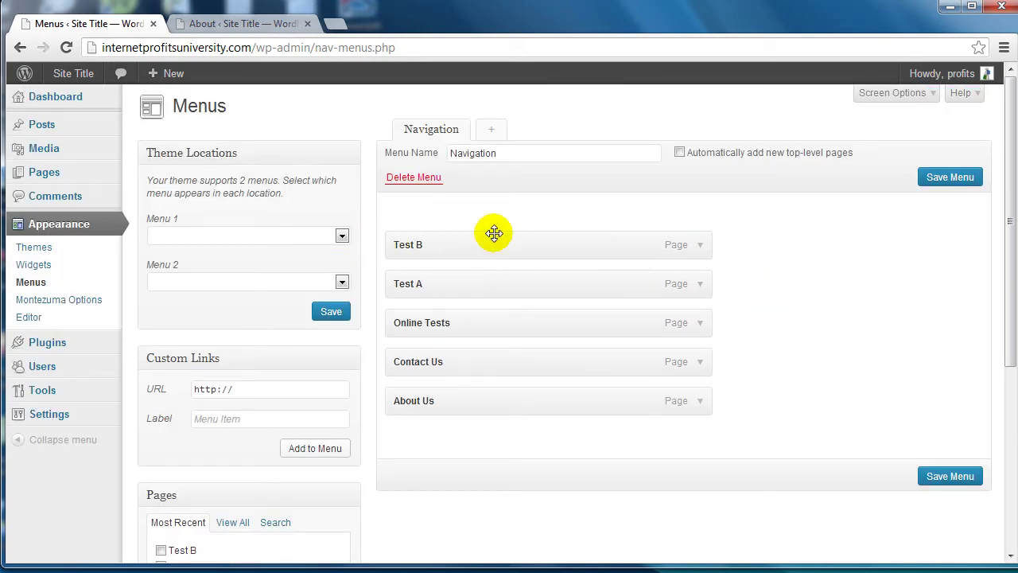
pyautogui.scroll(-1, 494, 233)
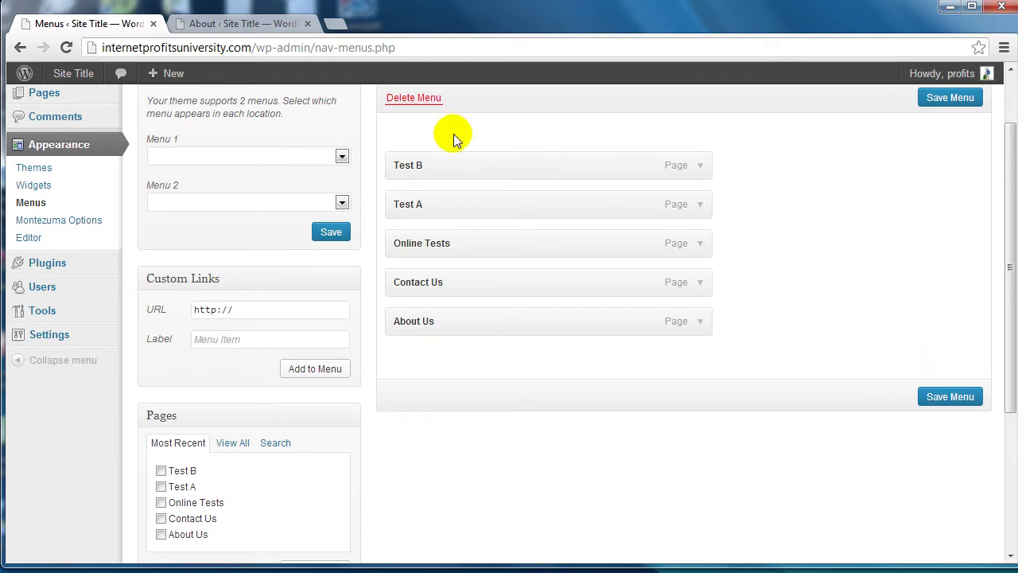
pyautogui.click(200, 24)
pyautogui.click(88, 24)
pyautogui.moveTo(74, 75)
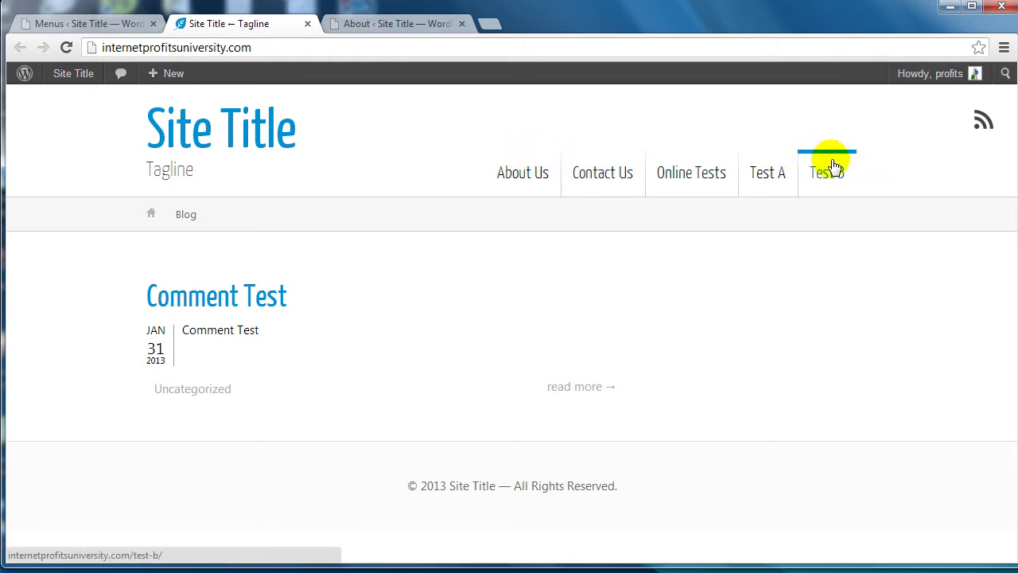
pyautogui.click(116, 24)
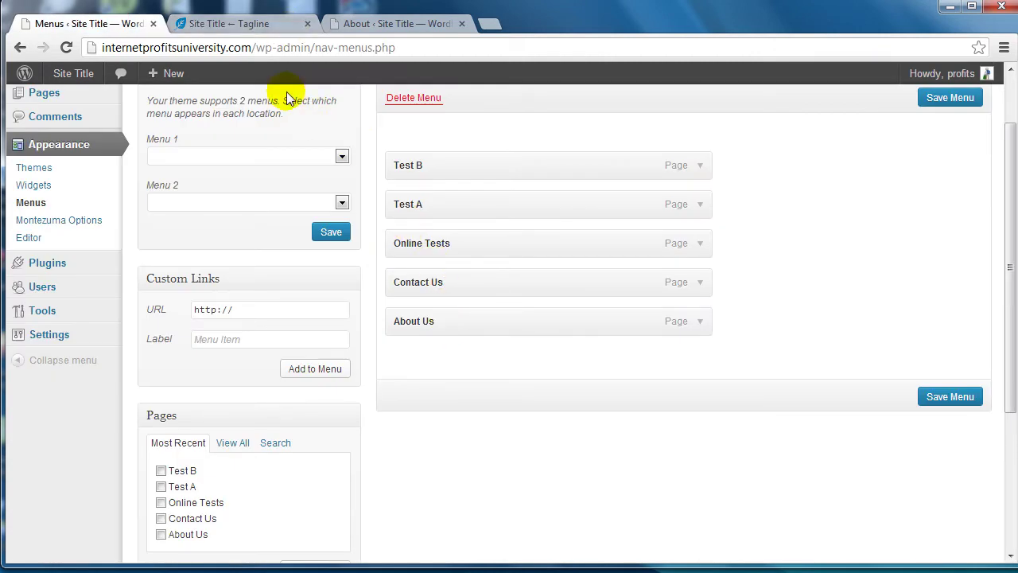
# Reorder the menu items as About Us, Online Tests, Test A, Test B, Contact Us.
pyautogui.moveTo(288, 98); pyautogui.dragTo(288, 95)
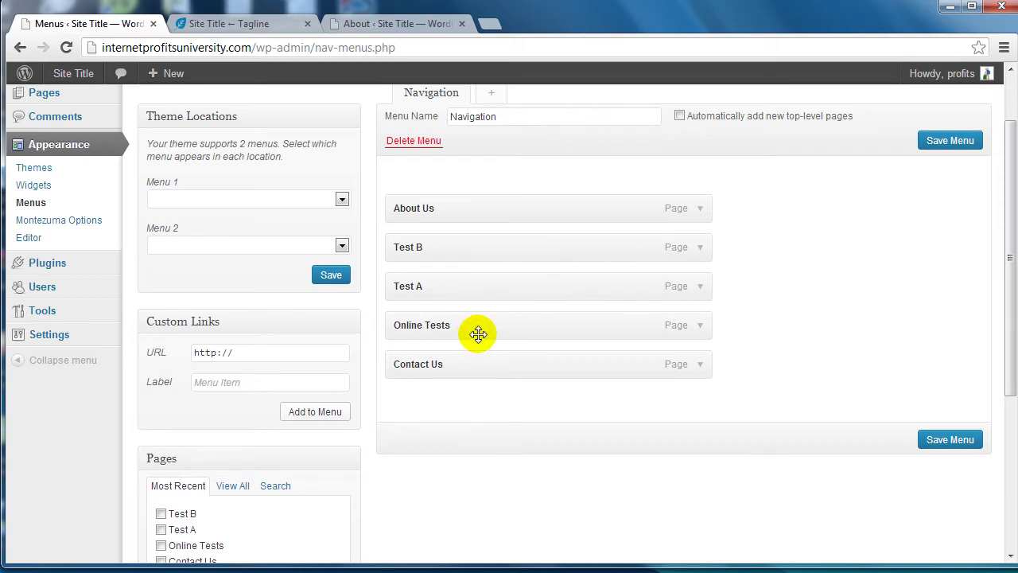
pyautogui.moveTo(479, 326); pyautogui.dragTo(481, 235)
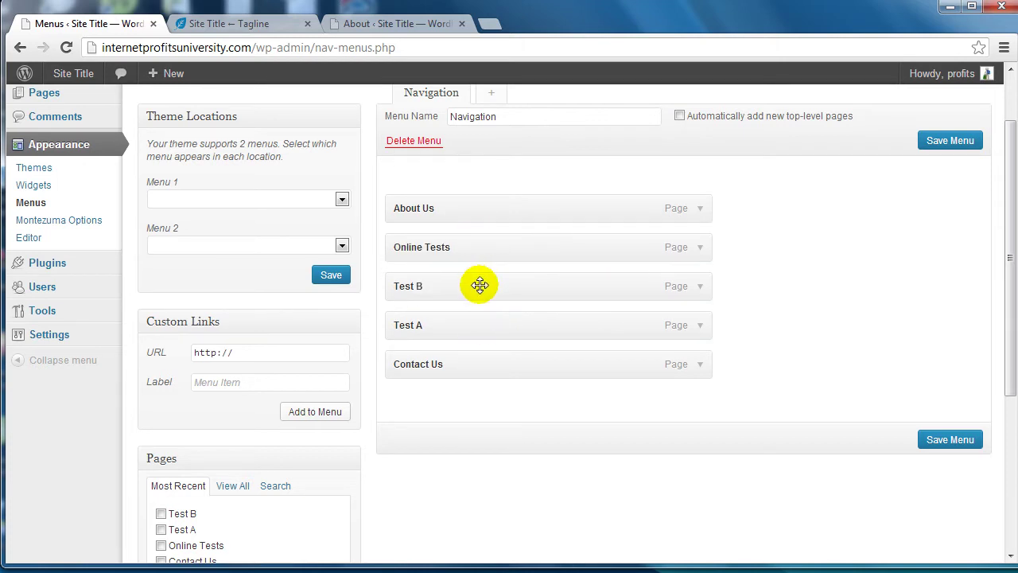
pyautogui.moveTo(446, 323); pyautogui.dragTo(446, 280)
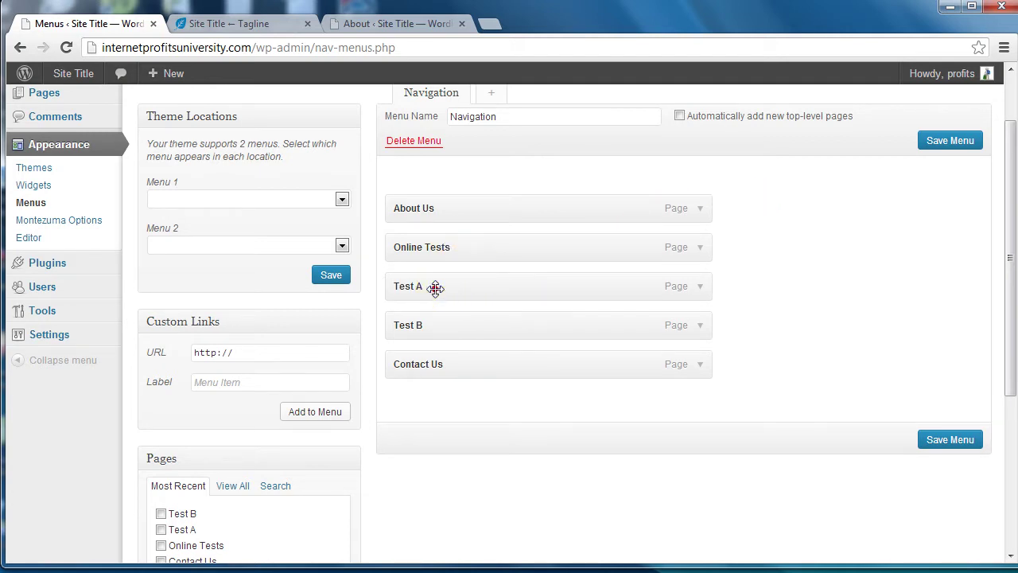
# Nest Test A and Test B as same-level sub-items under Online Tests and save the Navigation menu.
pyautogui.moveTo(436, 288); pyautogui.dragTo(467, 289)
pyautogui.moveTo(421, 325); pyautogui.dragTo(456, 323)
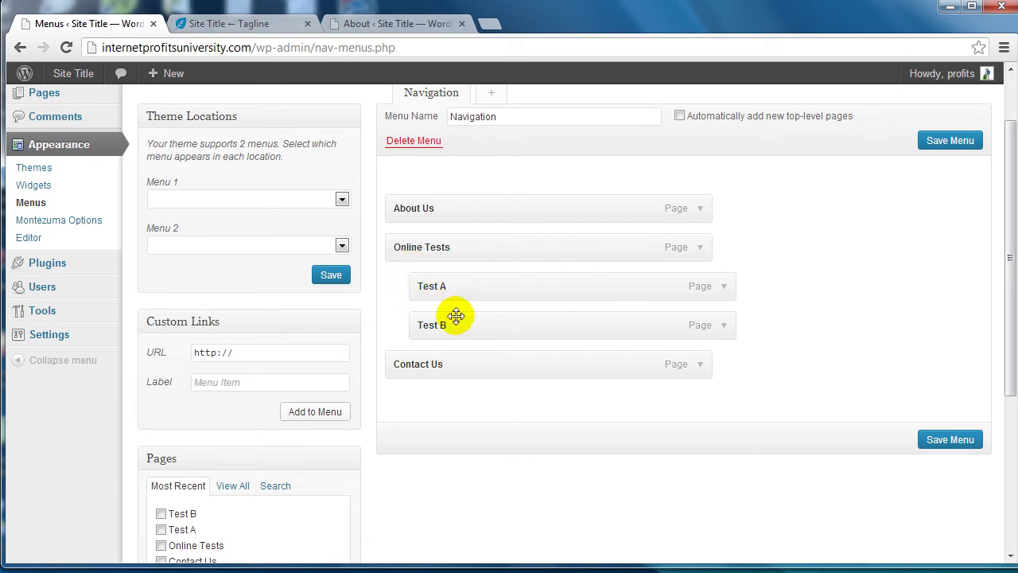
pyautogui.moveTo(451, 330); pyautogui.dragTo(479, 320)
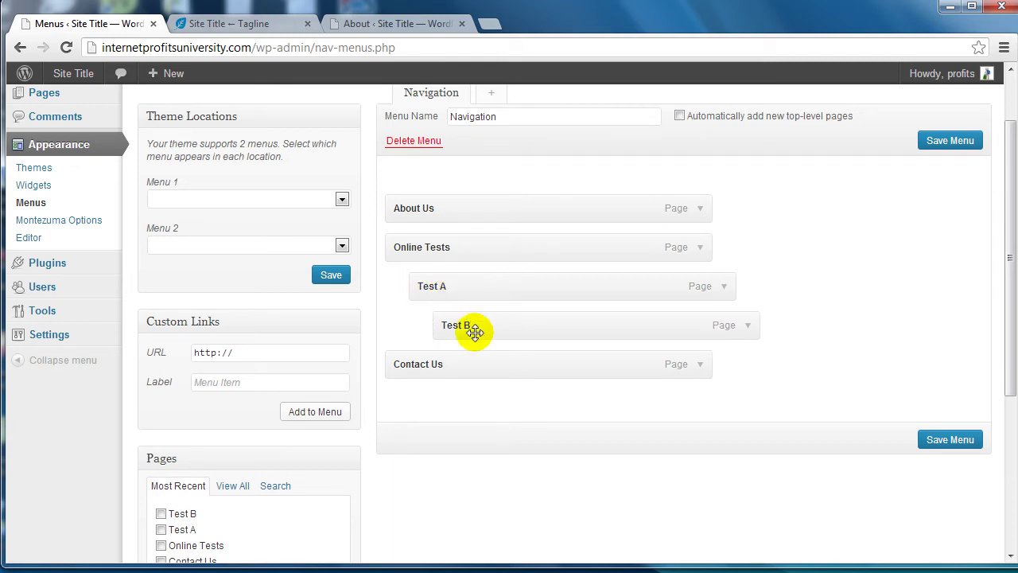
pyautogui.moveTo(482, 326); pyautogui.dragTo(466, 326)
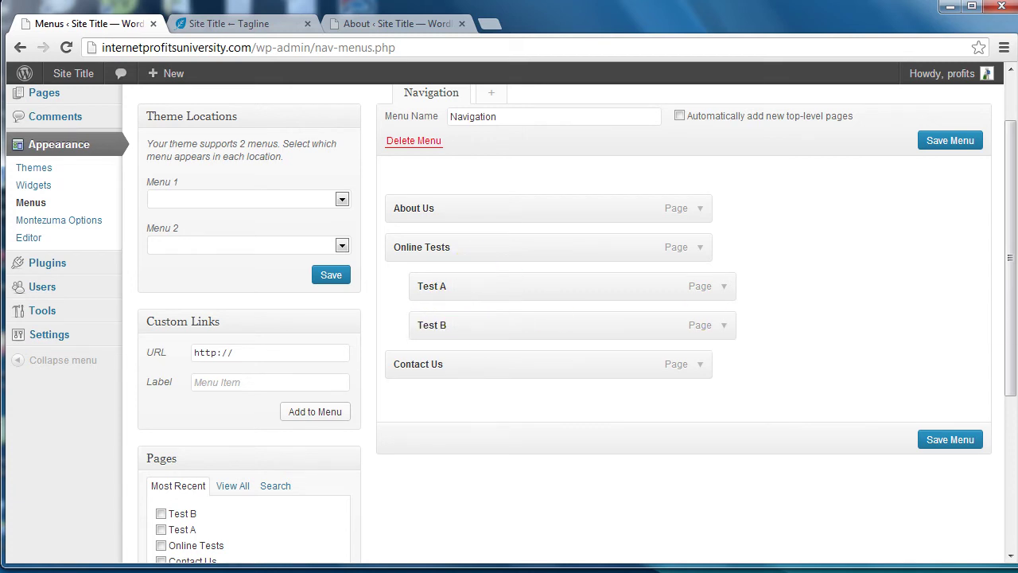
pyautogui.click(954, 440)
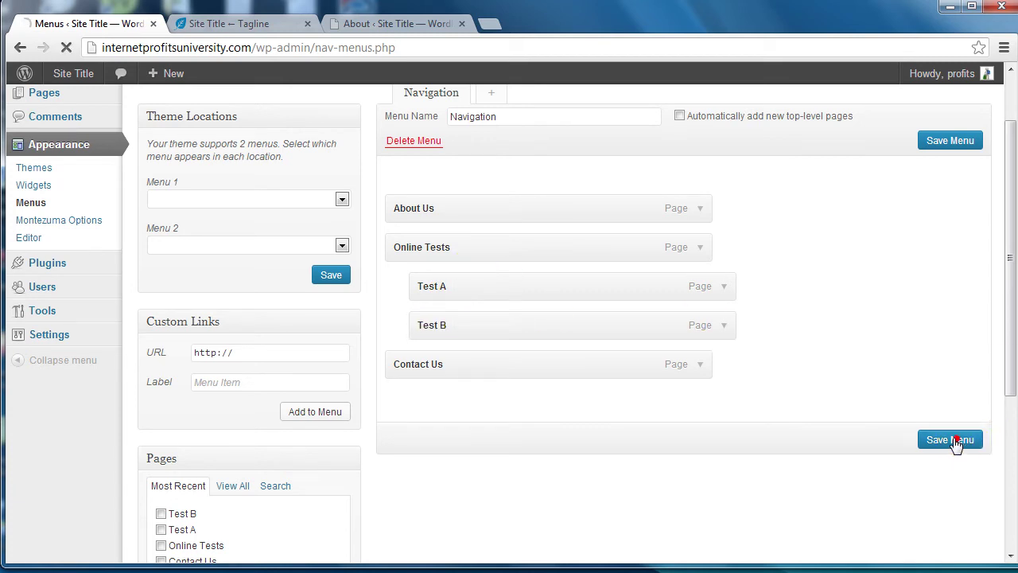
# Reload the live site to check its navigation bar against the saved menu, then close it and return to the Menus page.
pyautogui.click(237, 23)
pyautogui.click(63, 47)
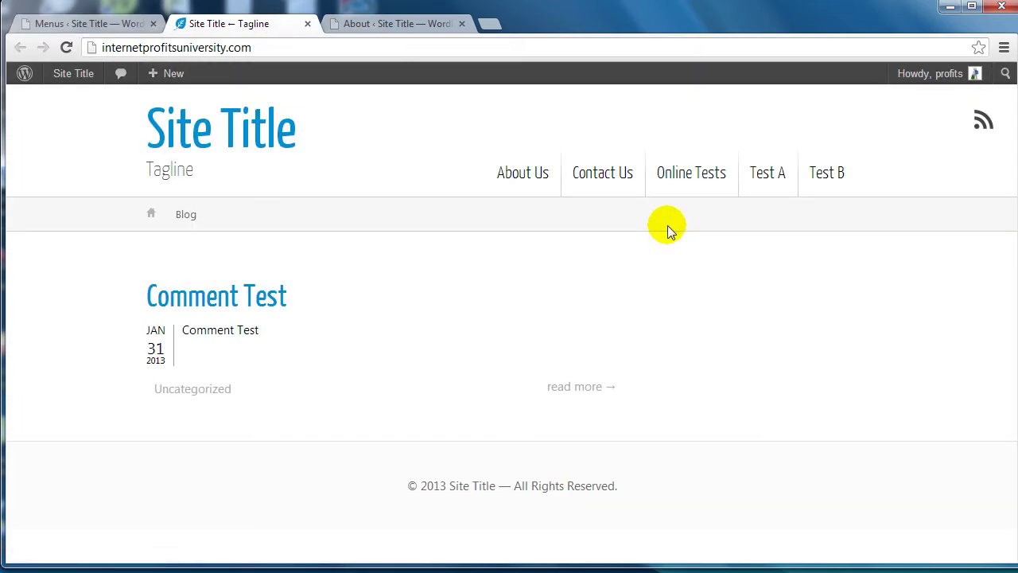
pyautogui.hotkey('ctrl', 'w')
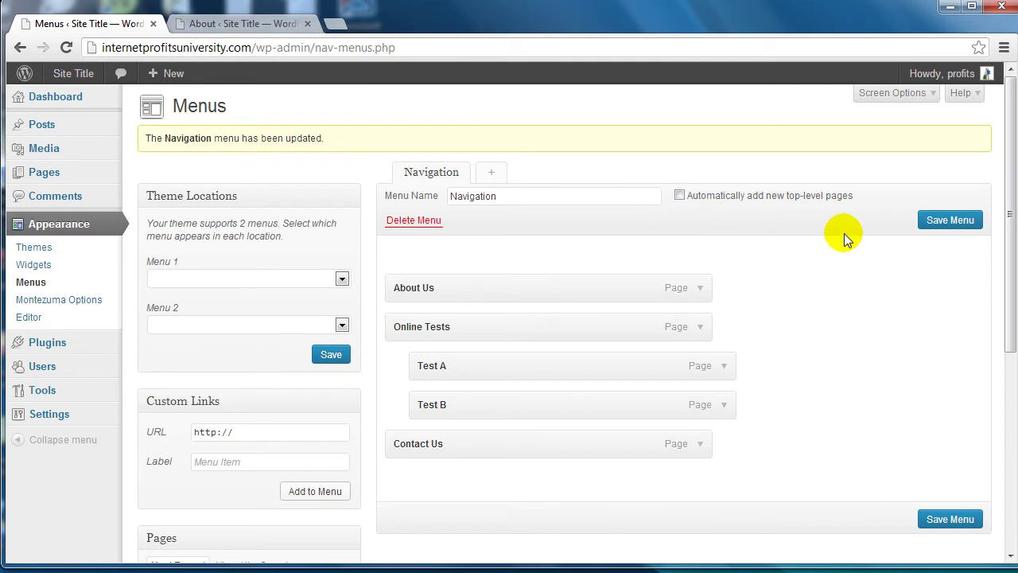
# Assign the Navigation menu to the Menu 1 theme location, leave Menu 2 empty, and save the theme locations.
pyautogui.click(342, 278)
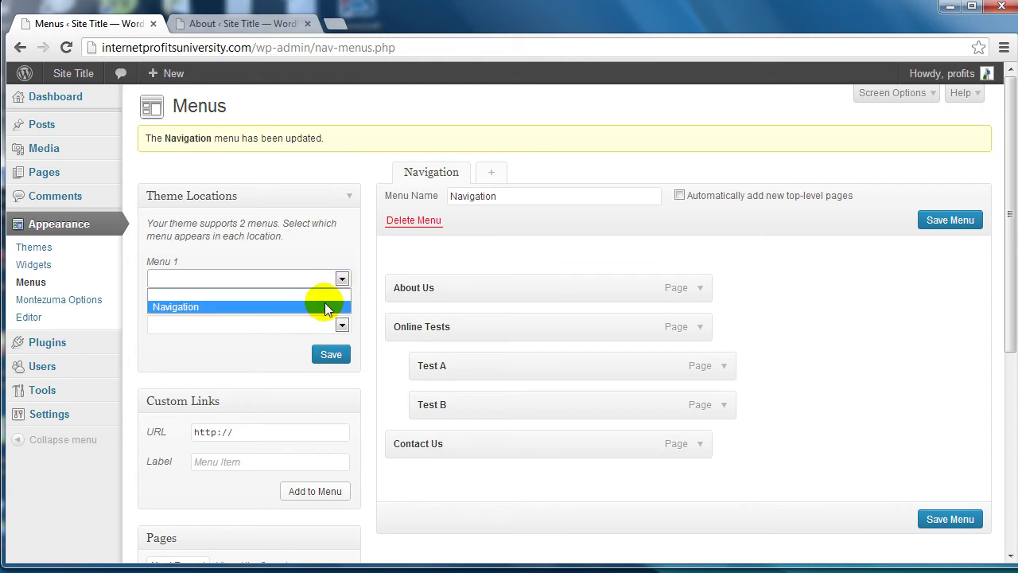
pyautogui.click(324, 307)
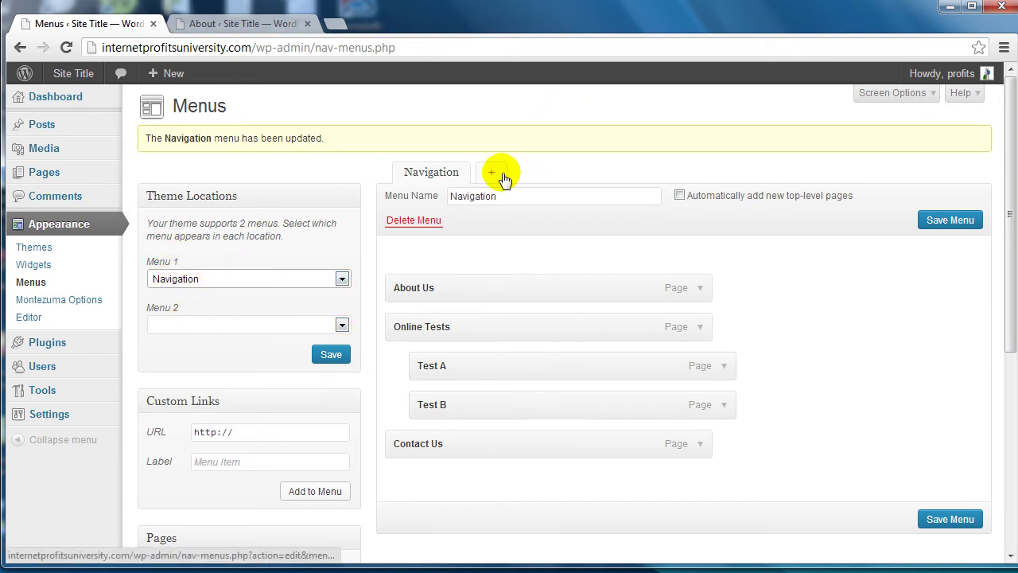
pyautogui.click(211, 321)
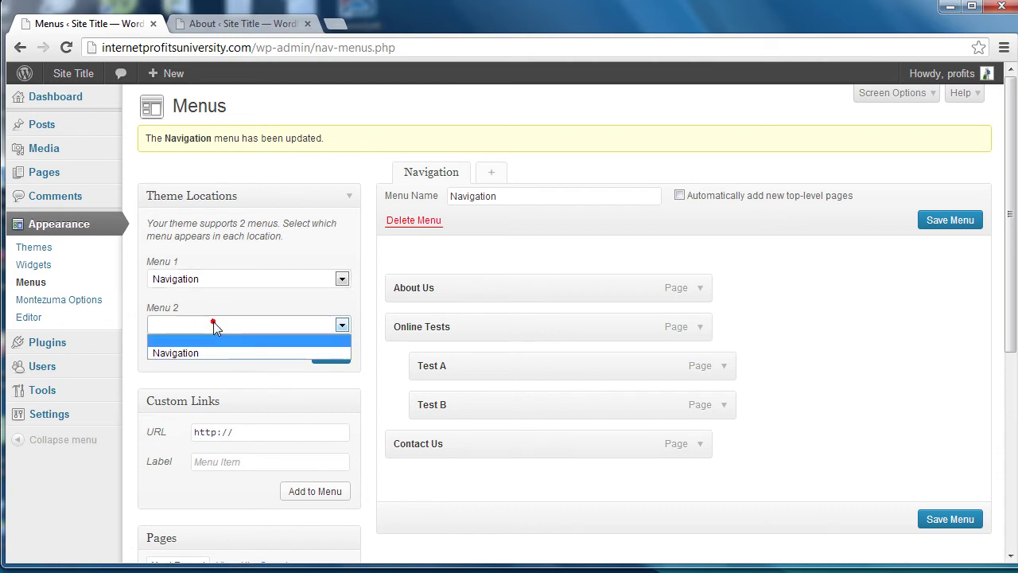
pyautogui.click(231, 323)
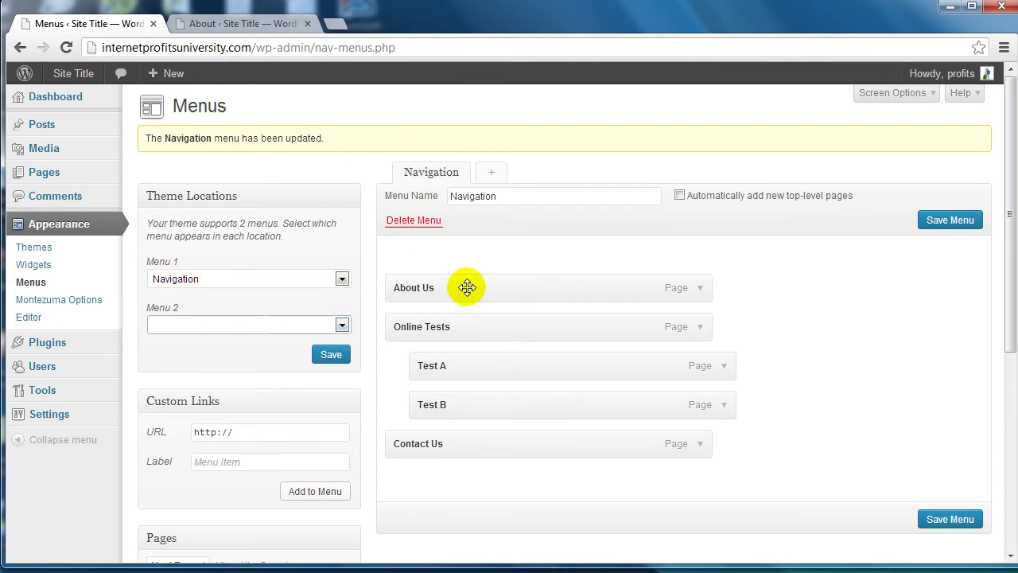
pyautogui.click(333, 354)
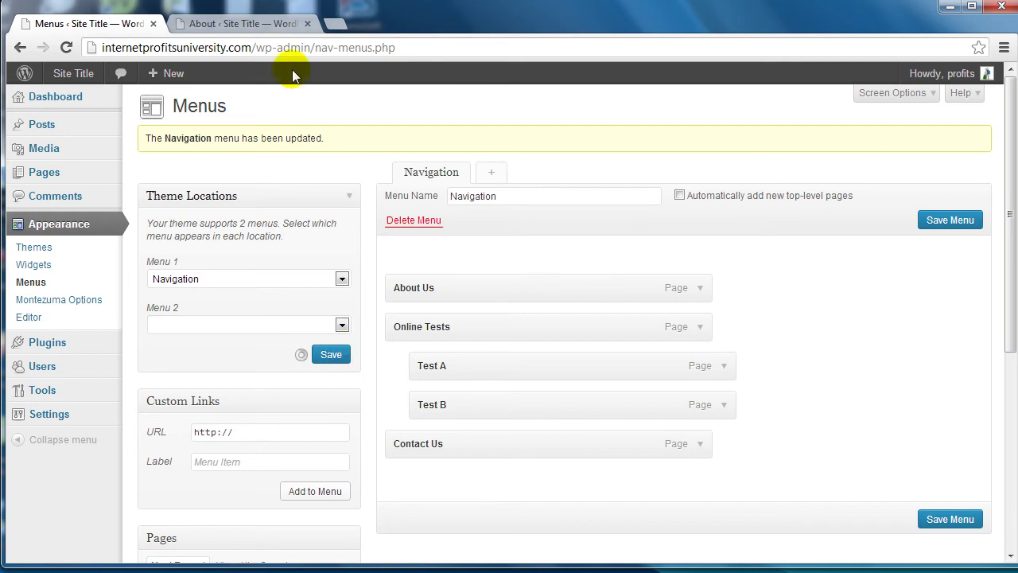
# Open the live site in a new tab to examine its updated navigation bar, and return to the Menus page.
pyautogui.click(274, 24)
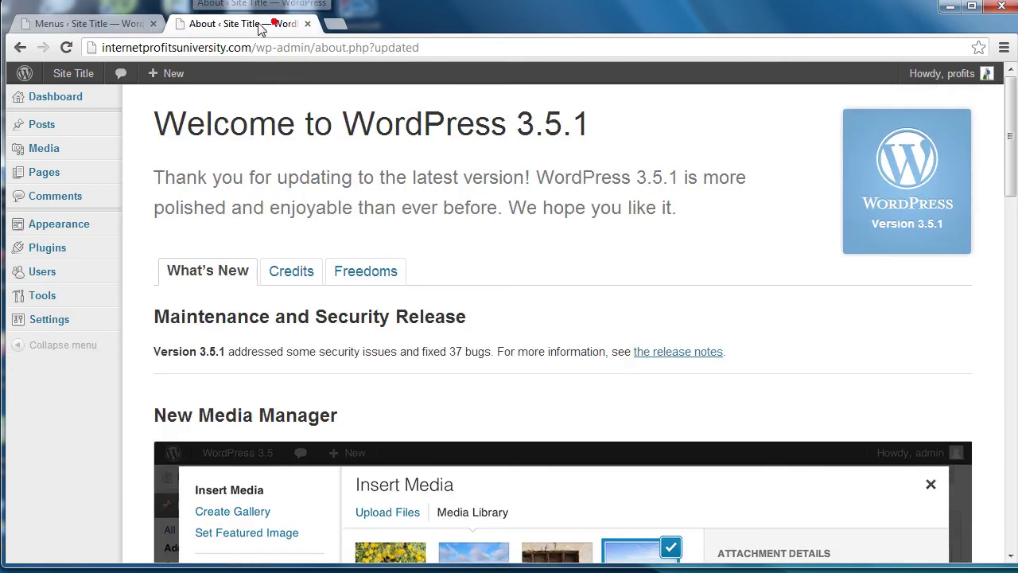
pyautogui.click(90, 27)
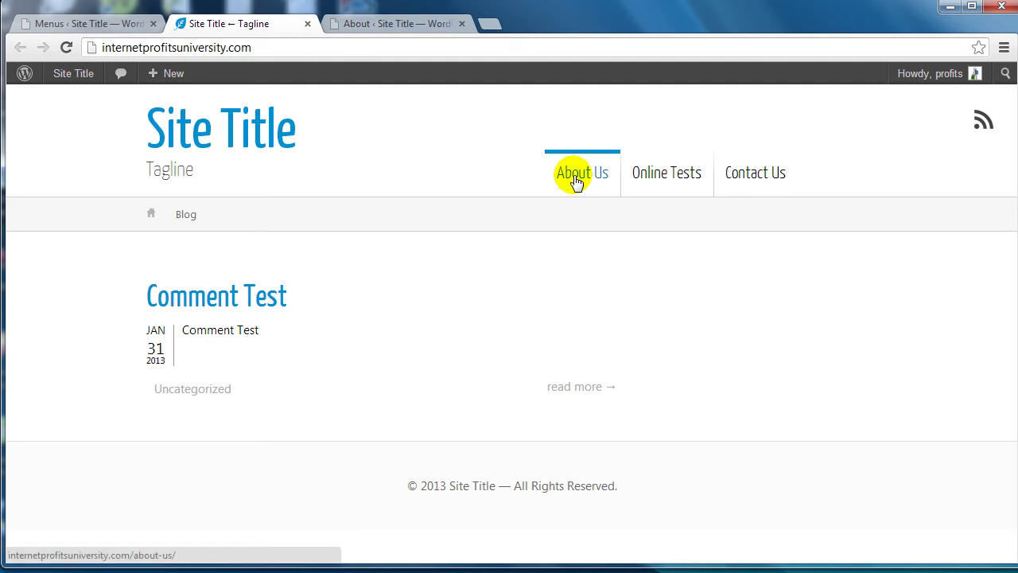
pyautogui.moveTo(691, 182)
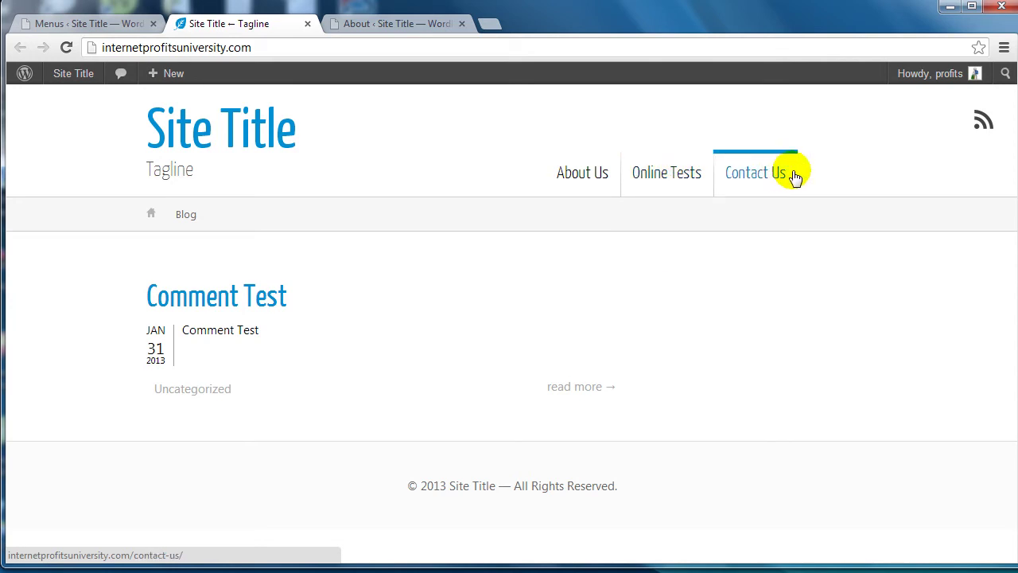
pyautogui.click(87, 23)
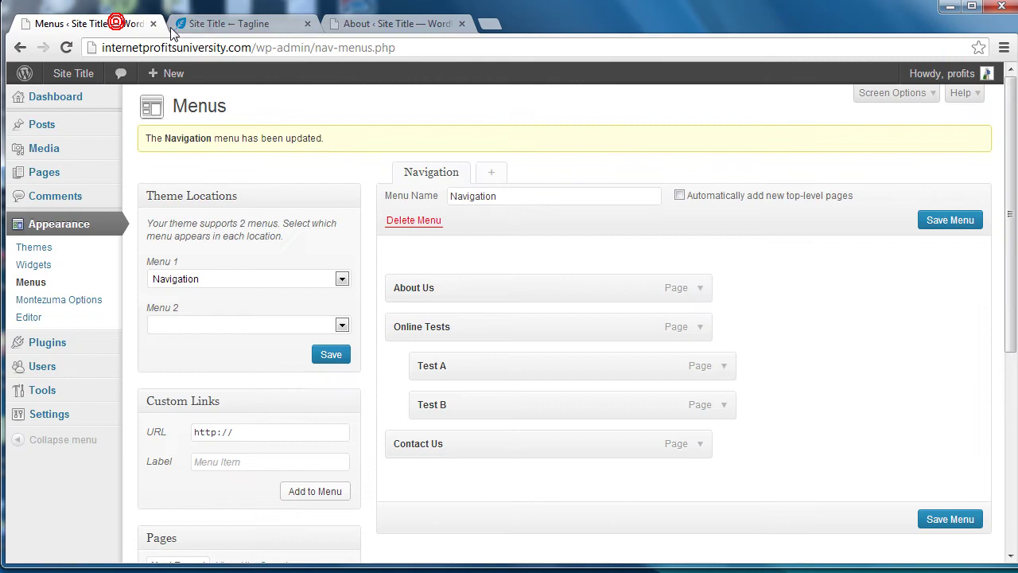
pyautogui.scroll(-3, 445, 281)
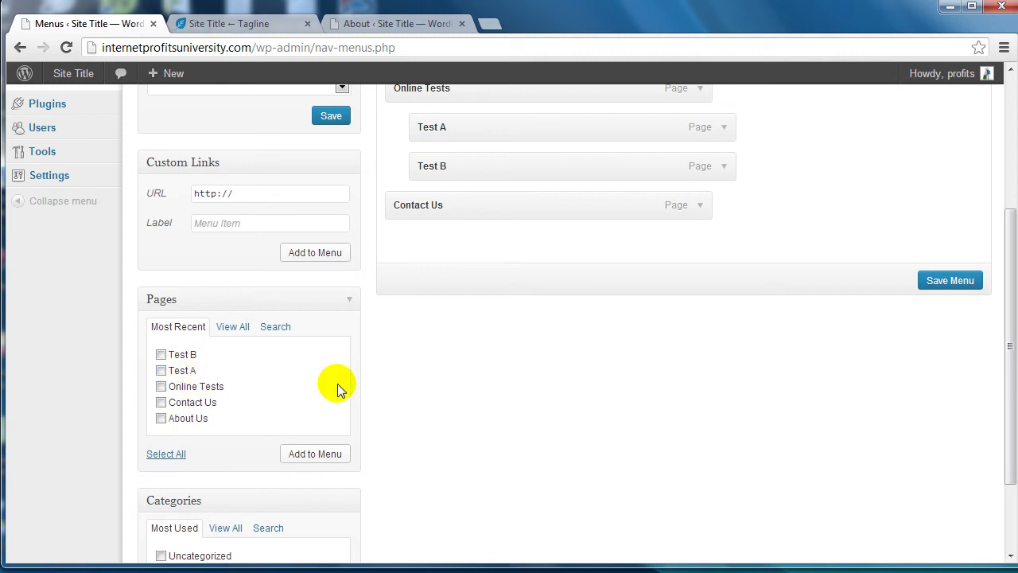
pyautogui.scroll(3, 447, 433)
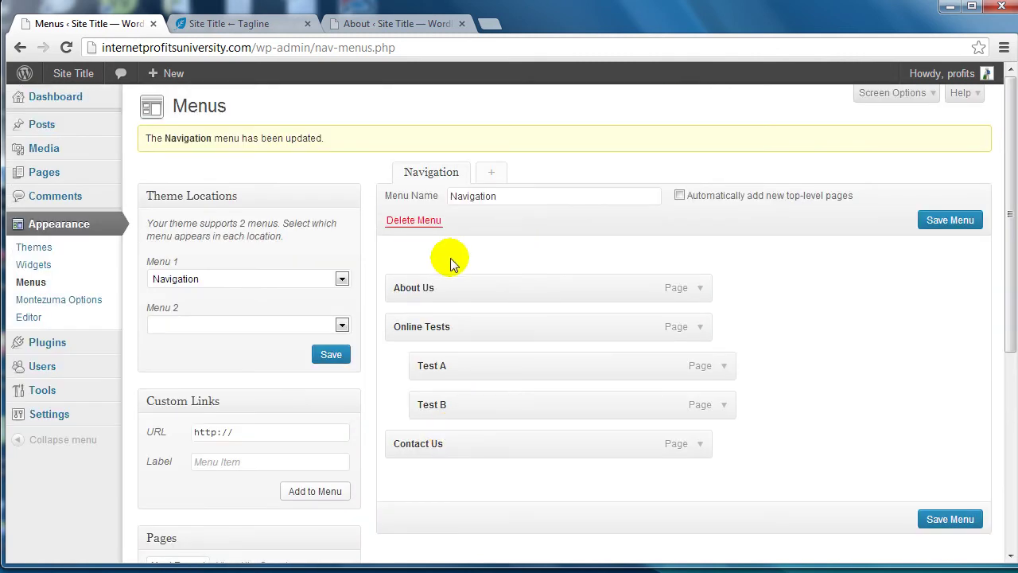
pyautogui.scroll(-1, 638, 354)
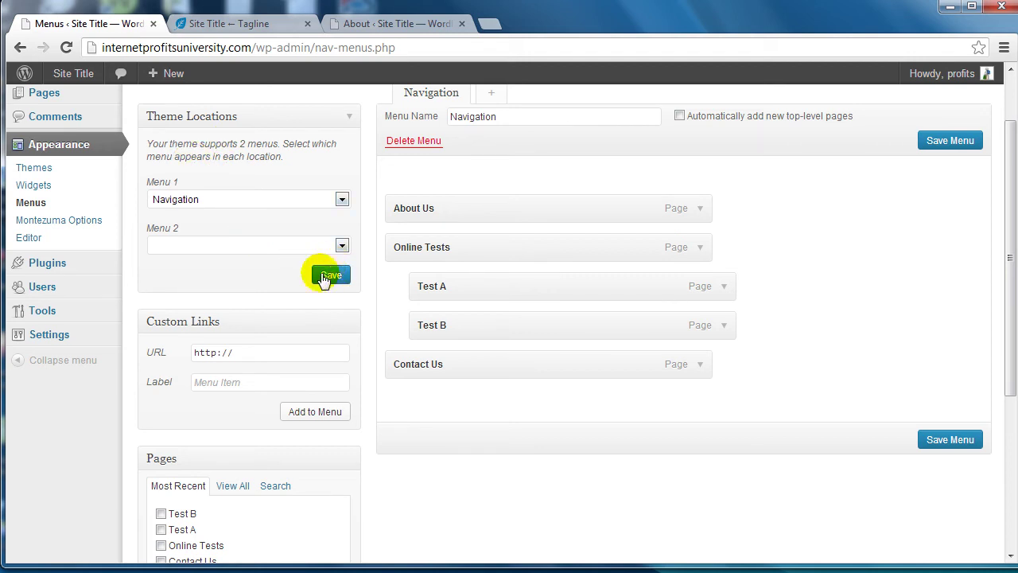
pyautogui.click(254, 382)
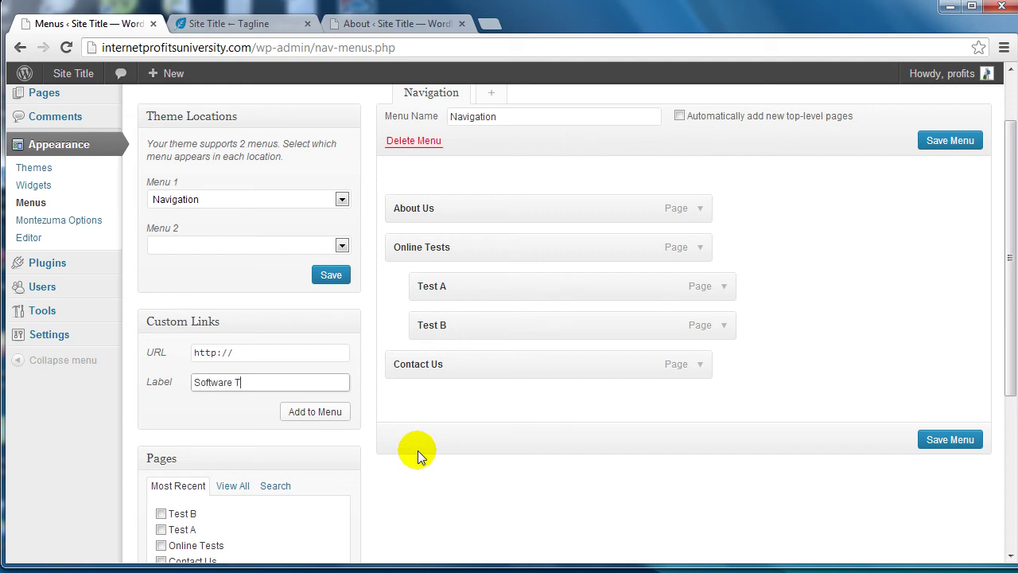
pyautogui.click(289, 353)
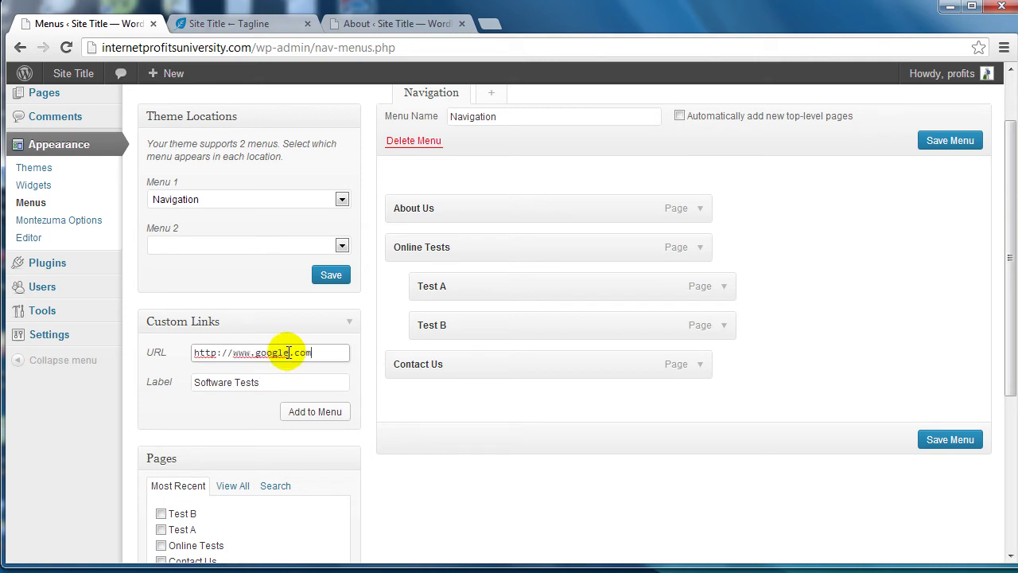
pyautogui.tripleClick(278, 384)
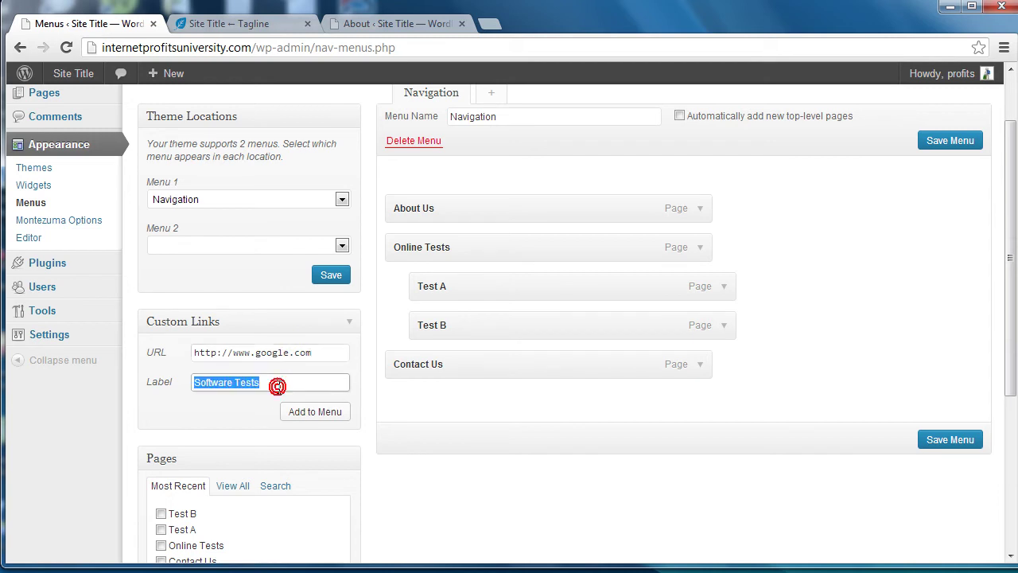
pyautogui.click(309, 411)
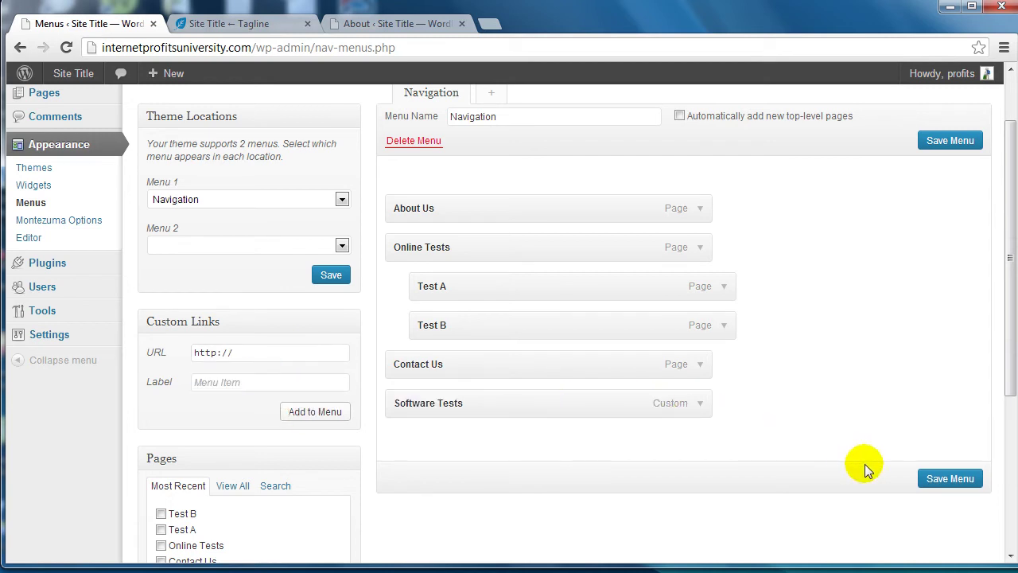
# Nest Software Tests under Online Tests, directly below Test B, and save the Navigation menu.
pyautogui.moveTo(525, 405); pyautogui.dragTo(552, 364)
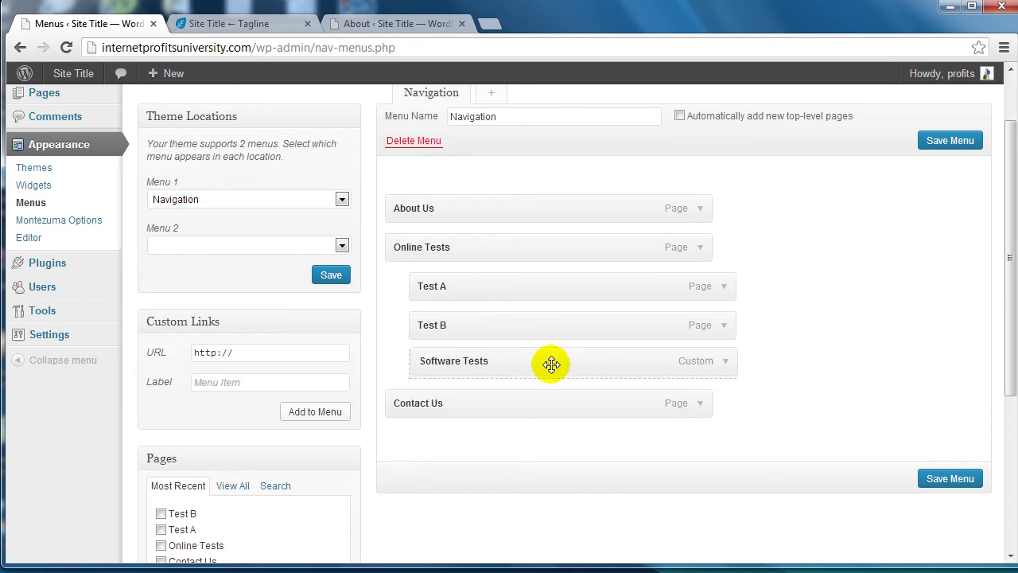
pyautogui.click(946, 482)
# Reload the live site, test the Software Tests link under Online Tests, and return to the Menus page.
pyautogui.click(256, 23)
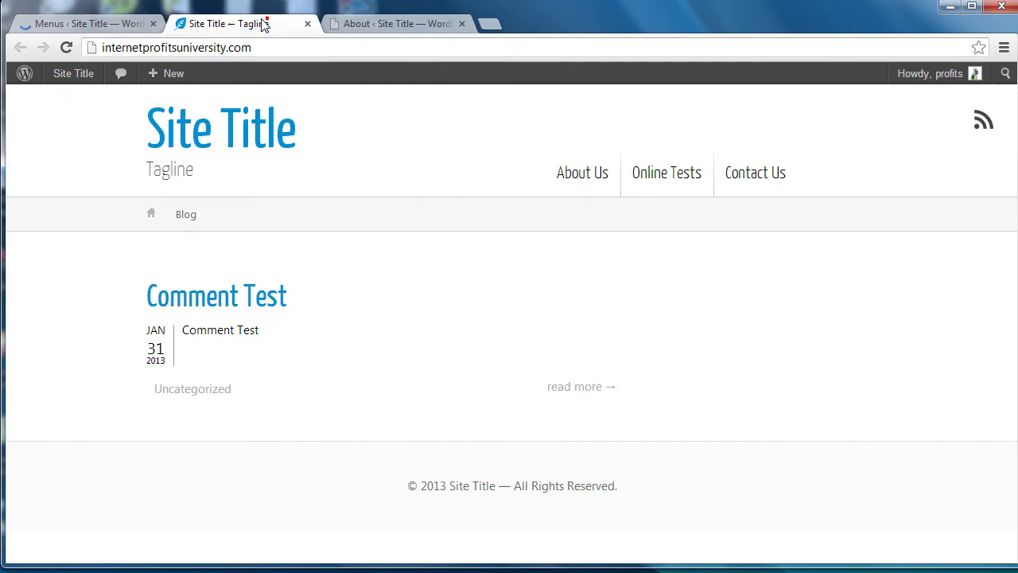
pyautogui.click(68, 47)
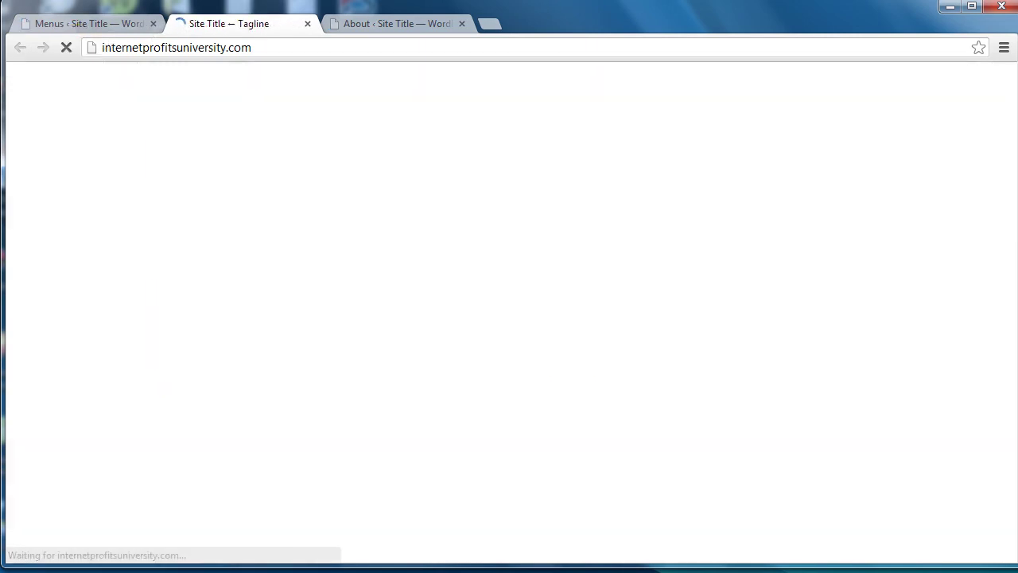
pyautogui.moveTo(664, 159)
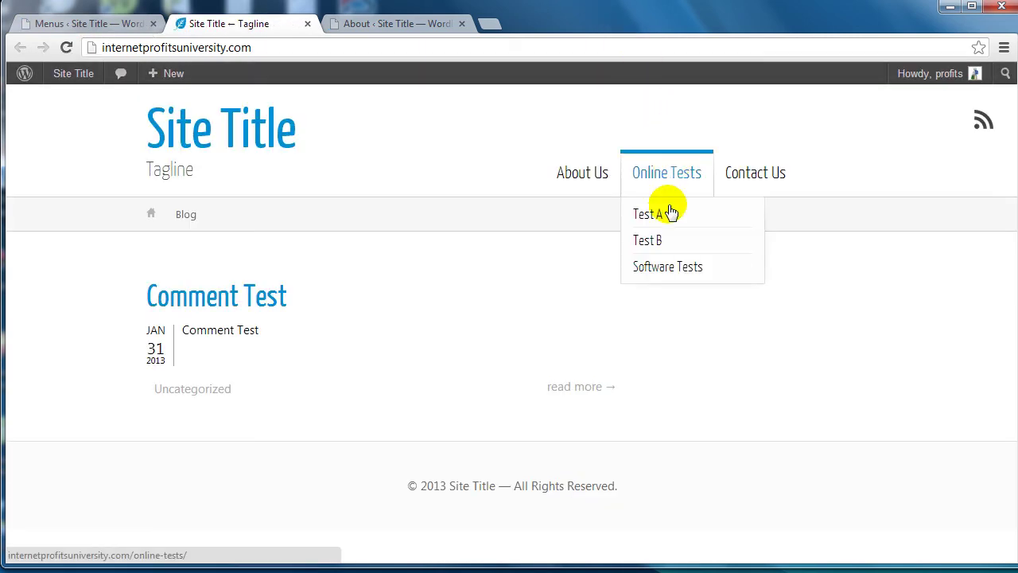
pyautogui.click(664, 267)
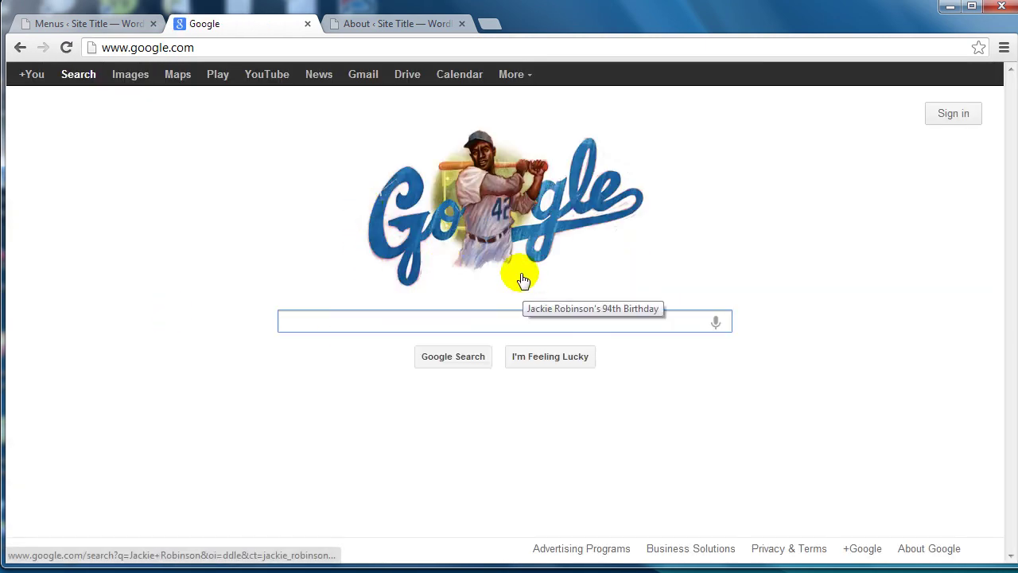
pyautogui.click(22, 48)
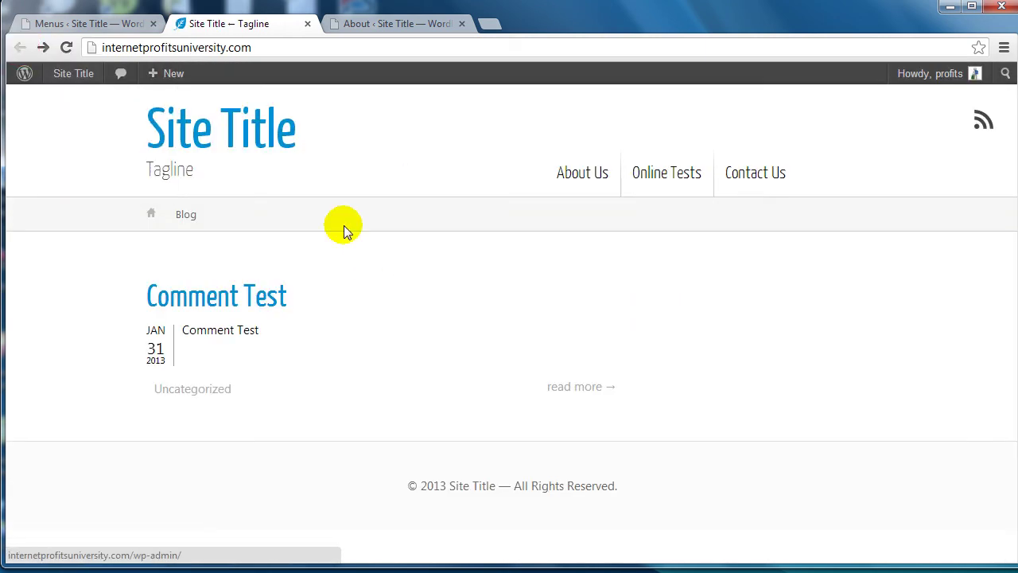
pyautogui.click(130, 23)
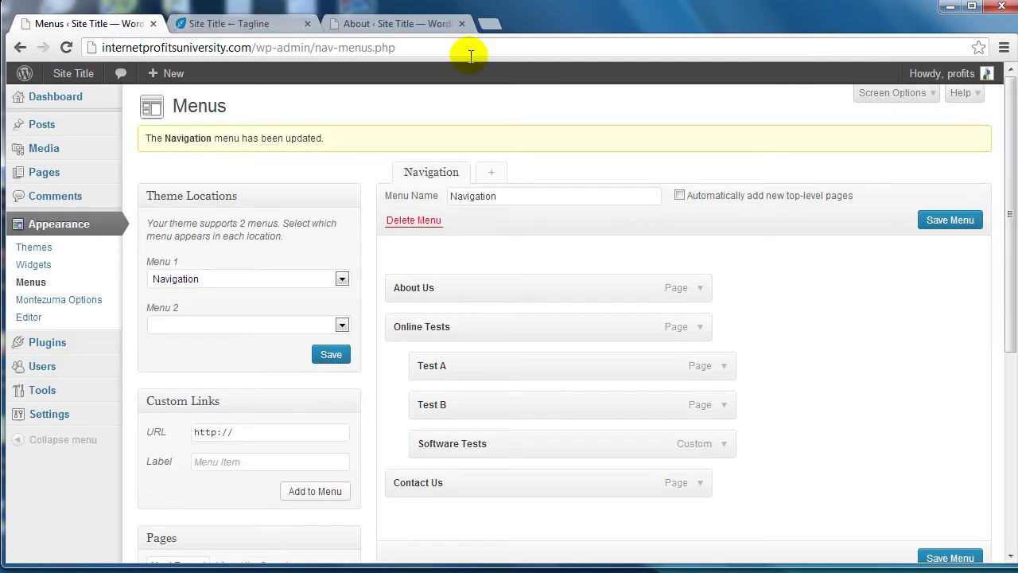
# Change the About Us menu item's navigation label to About The Team and save the Navigation menu.
pyautogui.scroll(-2, 528, 345)
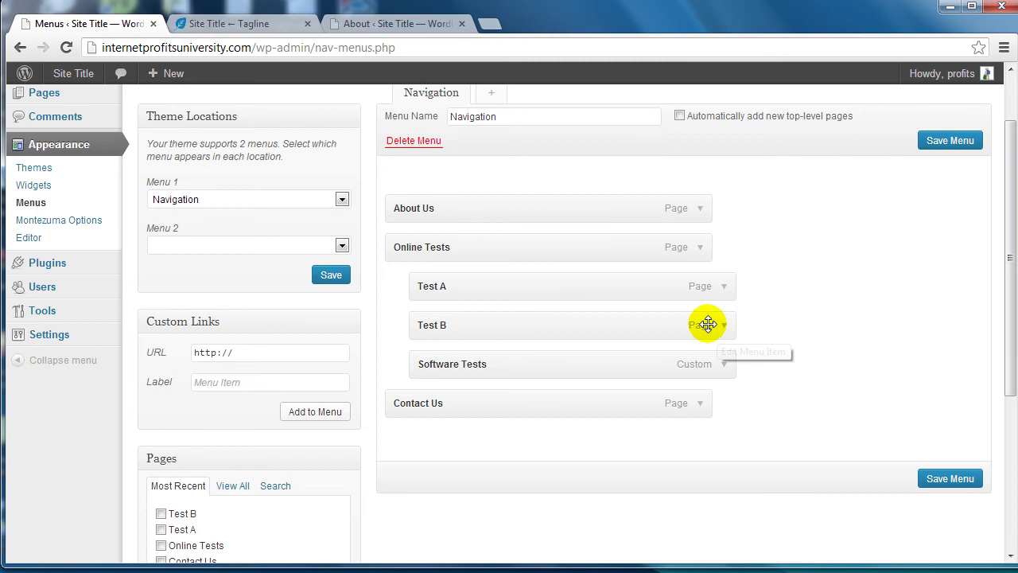
pyautogui.scroll(-2, 438, 277)
pyautogui.scroll(-2, 482, 390)
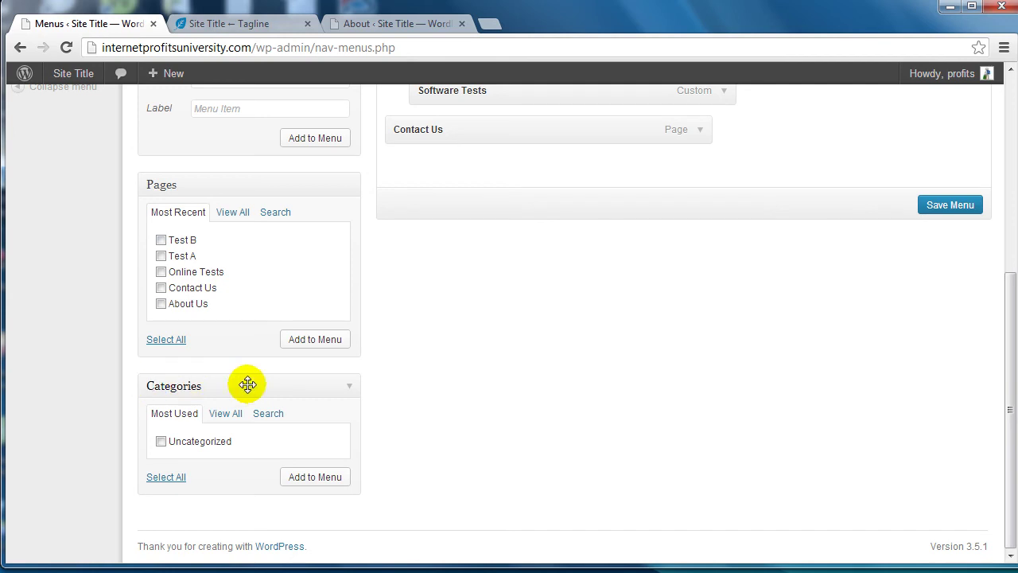
pyautogui.scroll(4, 411, 379)
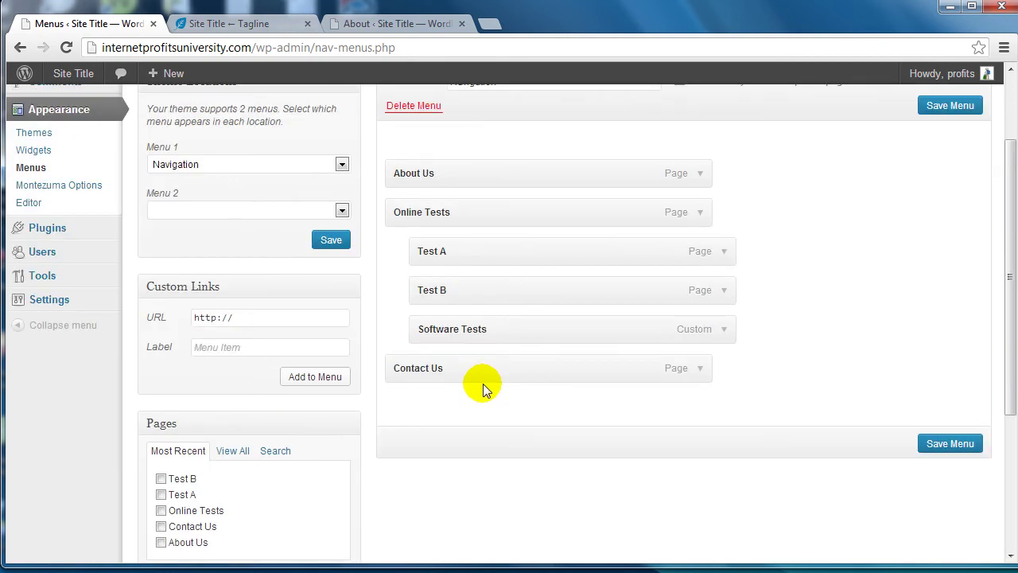
pyautogui.click(701, 175)
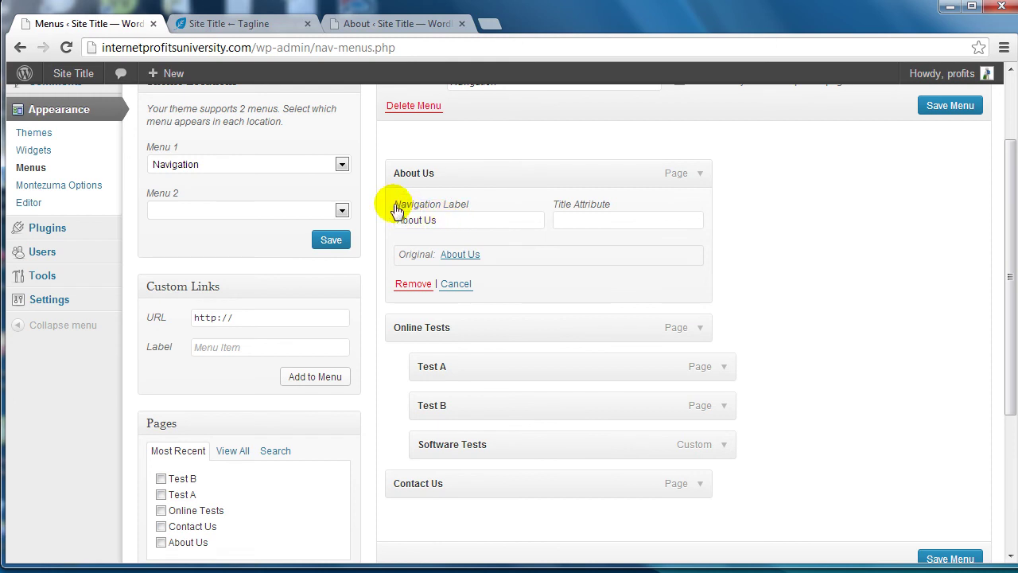
pyautogui.moveTo(451, 222); pyautogui.dragTo(425, 221)
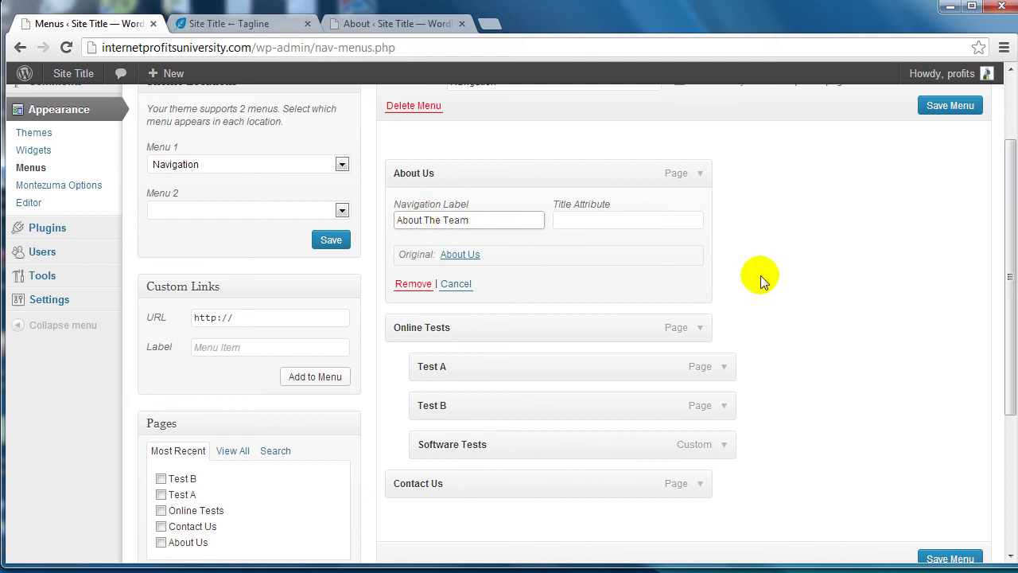
pyautogui.scroll(-1, 927, 474)
pyautogui.click(932, 479)
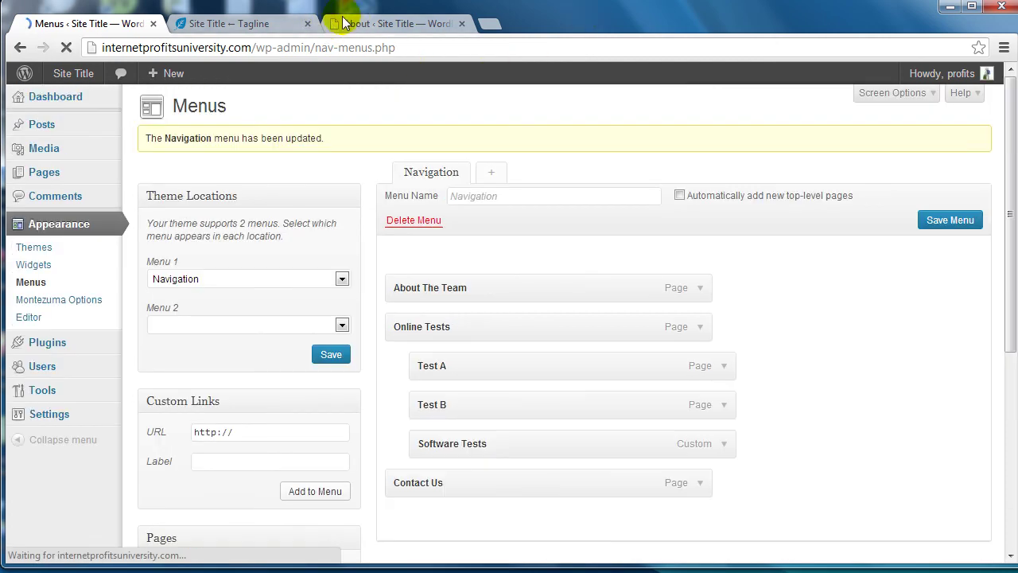
# Reload the live site to check the first item's label in the navigation bar, and return to the Menus page.
pyautogui.click(195, 23)
pyautogui.click(69, 48)
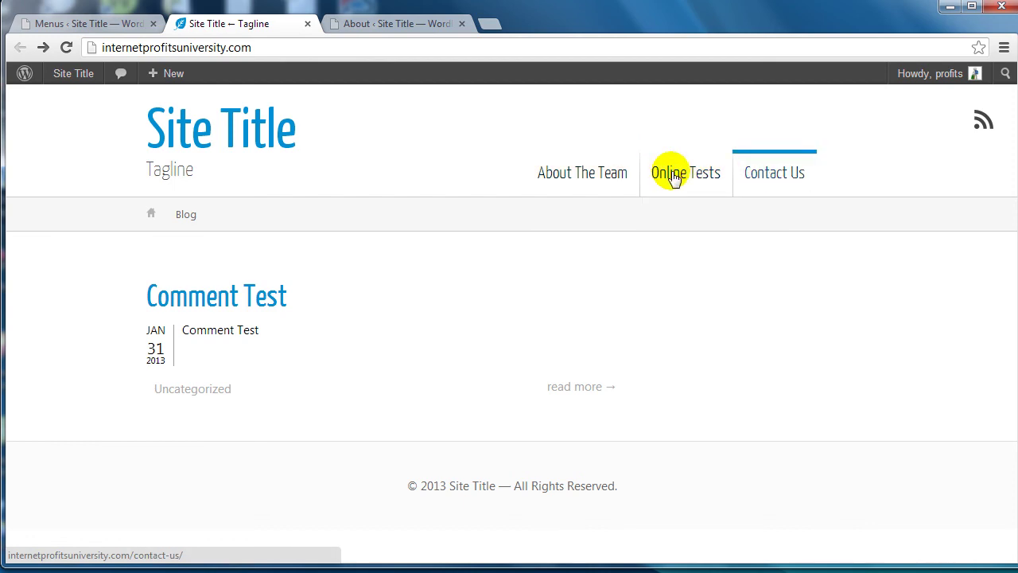
pyautogui.hotkey('ctrl', 'shift', 'Tab')
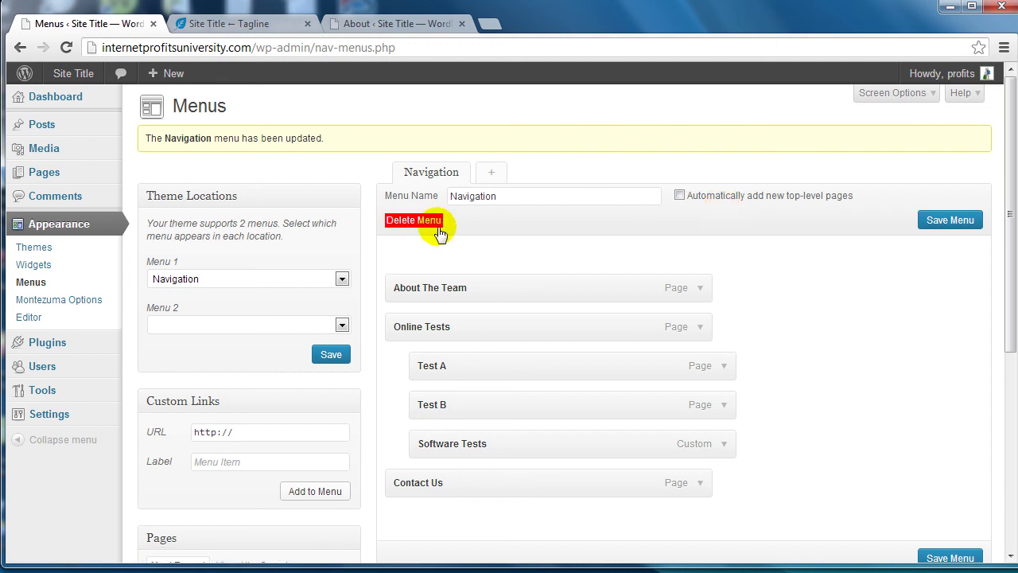
# Enable automatic adding of new top-level pages for the Navigation menu and save the menu.
pyautogui.click(720, 195)
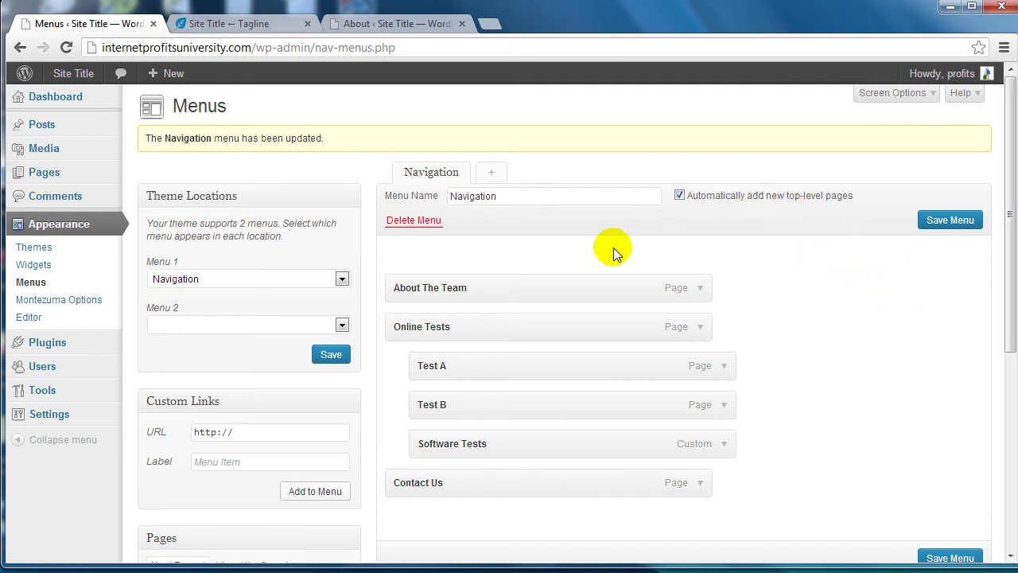
pyautogui.scroll(-1, 794, 262)
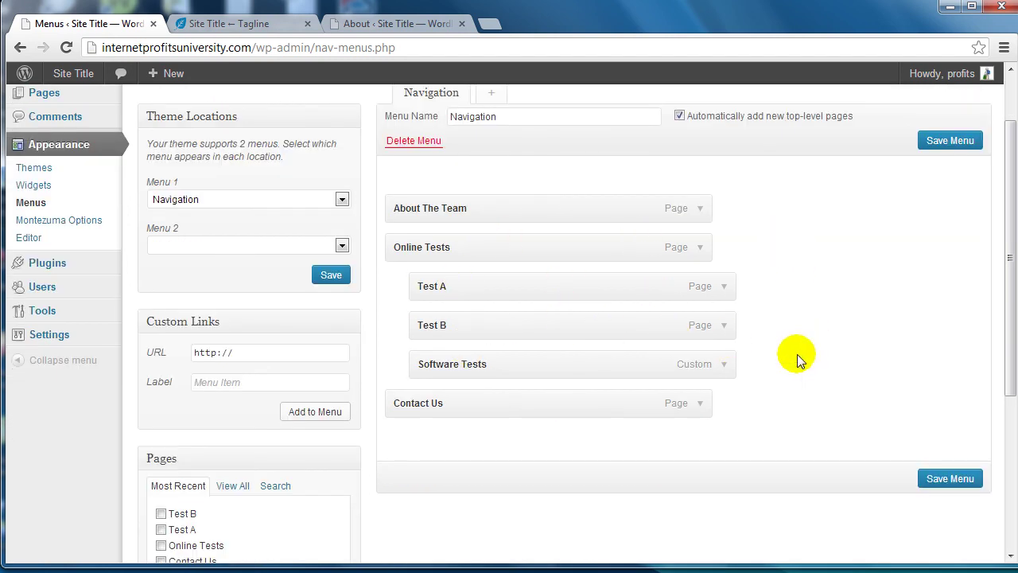
pyautogui.scroll(1, 800, 361)
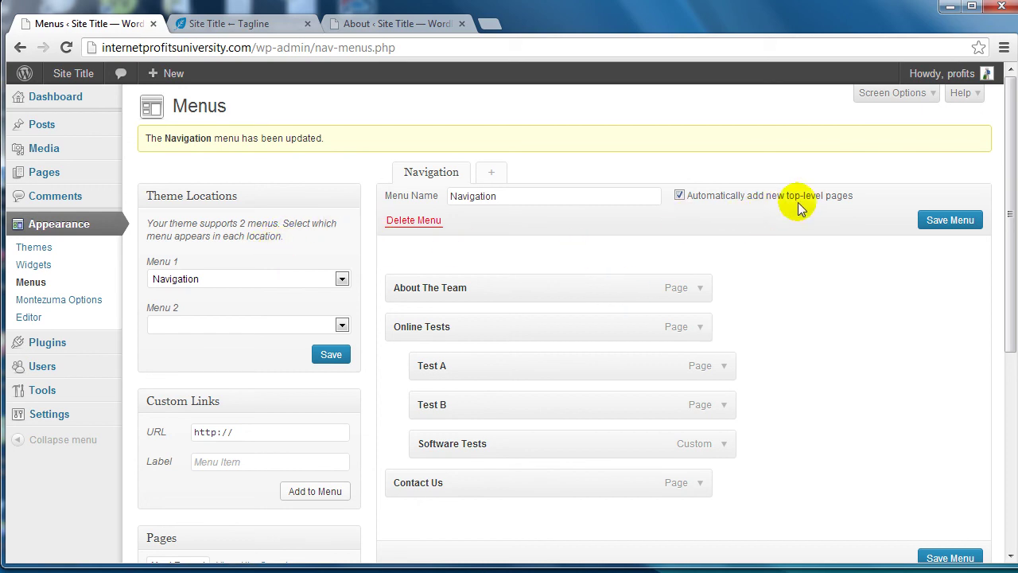
pyautogui.scroll(-1, 457, 287)
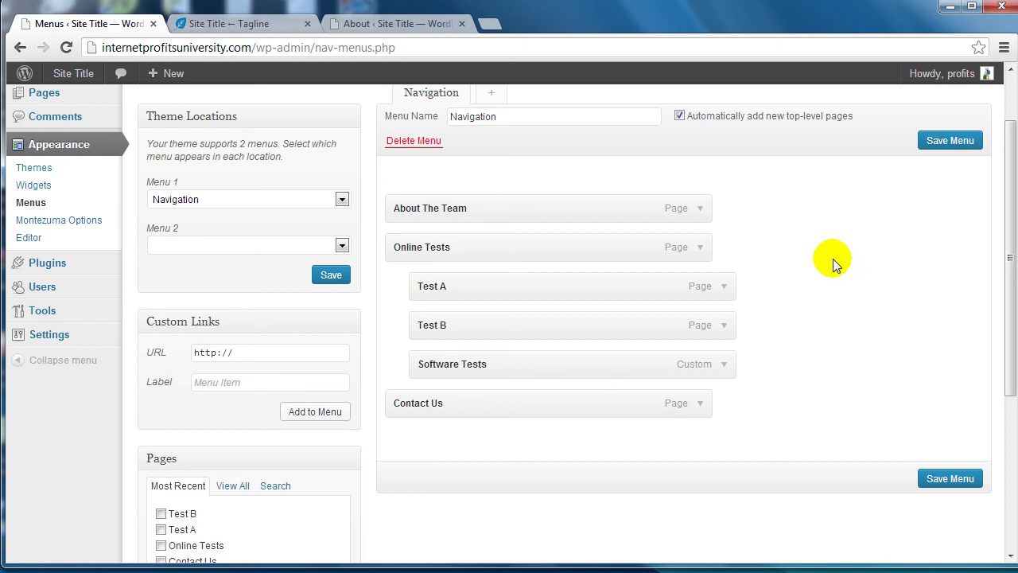
pyautogui.scroll(1, 858, 269)
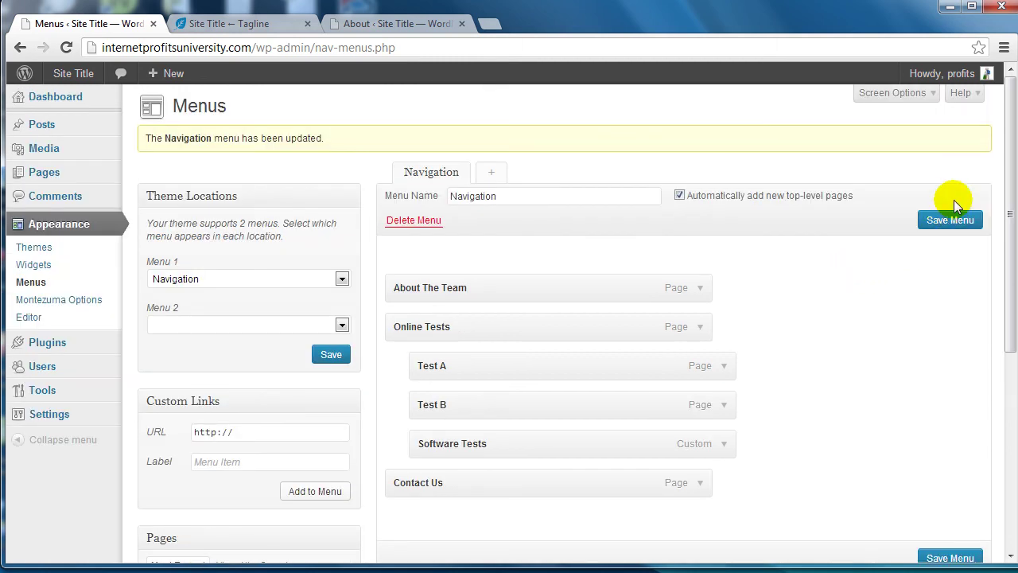
pyautogui.click(951, 221)
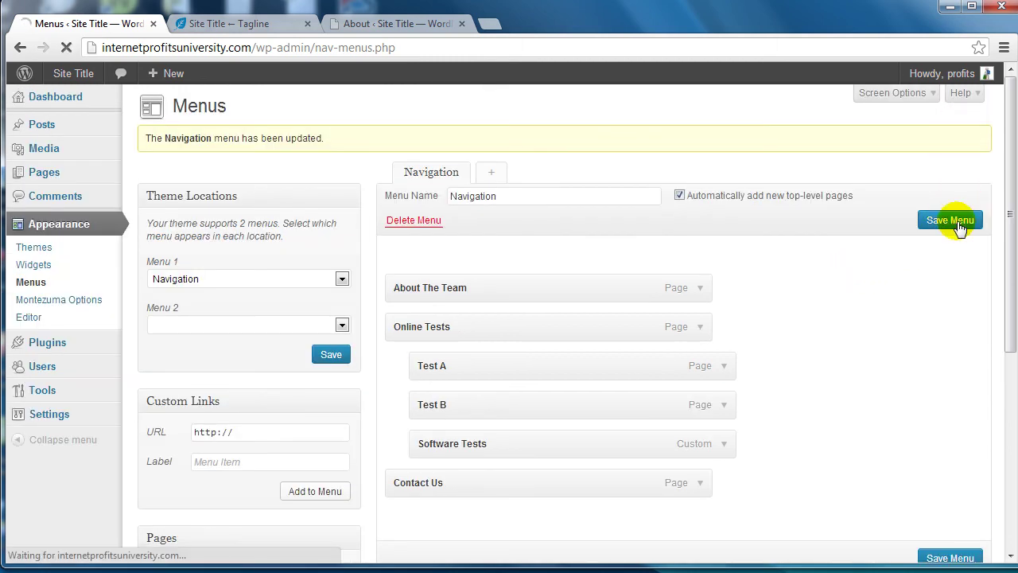